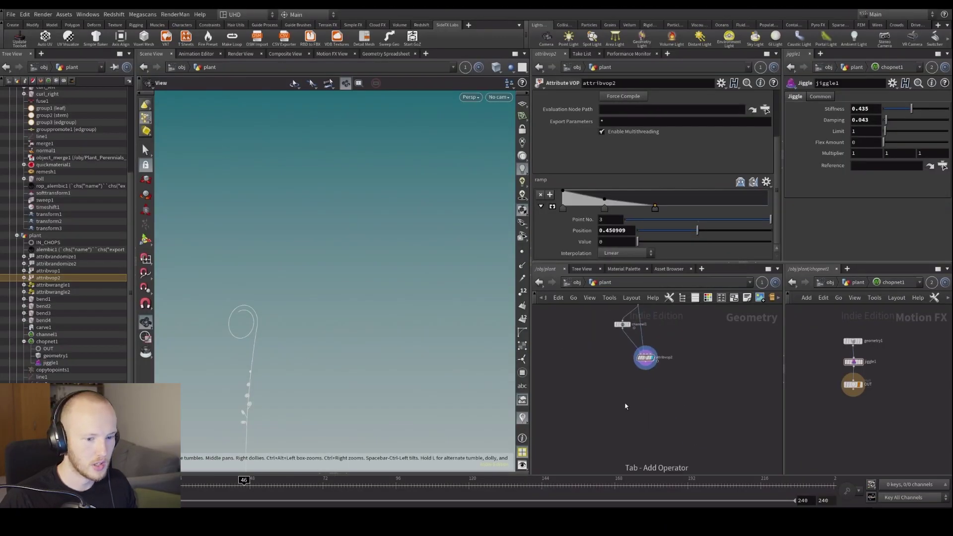
Create a Sweep node in the plant network by searching 'swe' in the Tab menu.
key(Tab)
text(aw)
key(Tab)
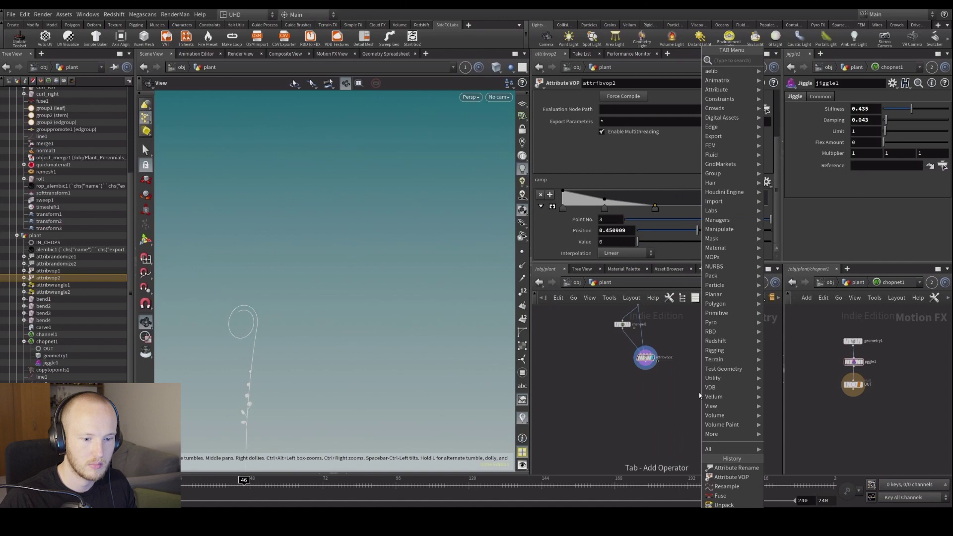
text(swe)
click(783, 60)
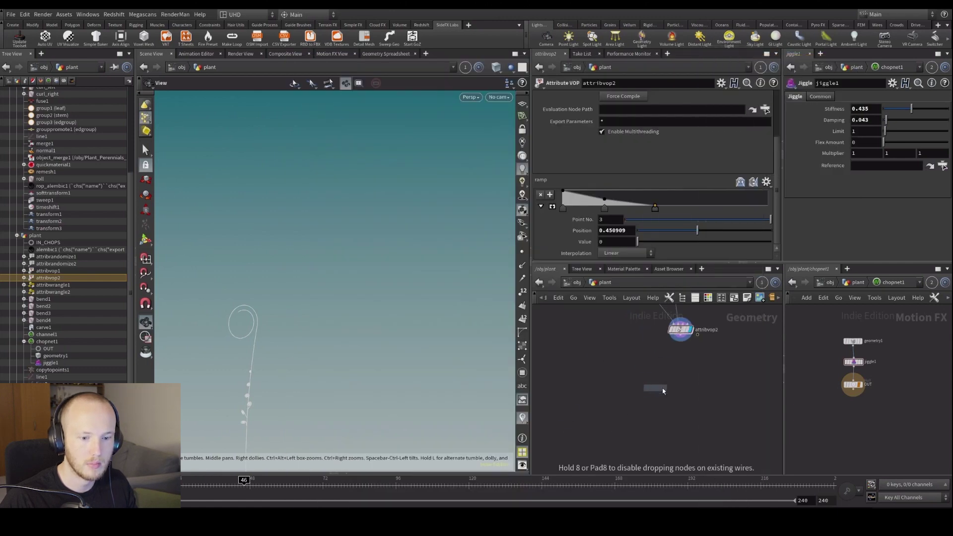
Place sweep1 below attribvop2 and wire attribvop2's output into it.
click(674, 388)
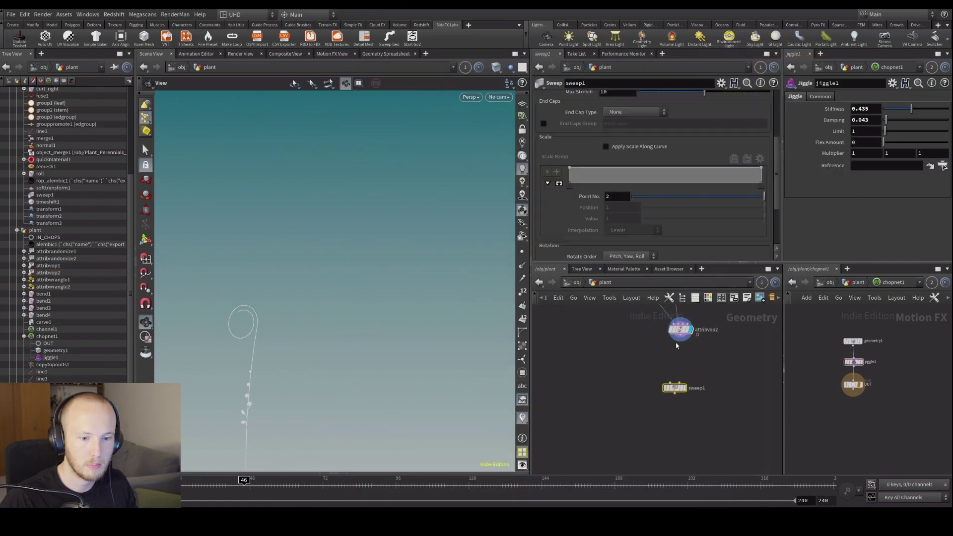
drag(697, 335, 674, 382)
click(685, 387)
scroll(621, 143, up, 2)
scroll(621, 142, up, 2)
Set the sweep's Surface Shape to Round Tube and enable Apply Scale Along Curve.
click(620, 147)
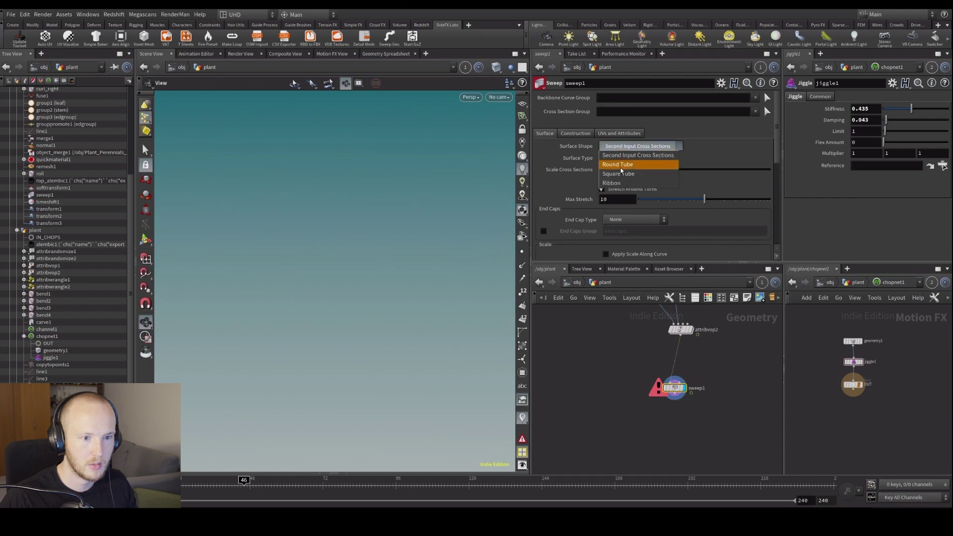
click(623, 170)
key(f)
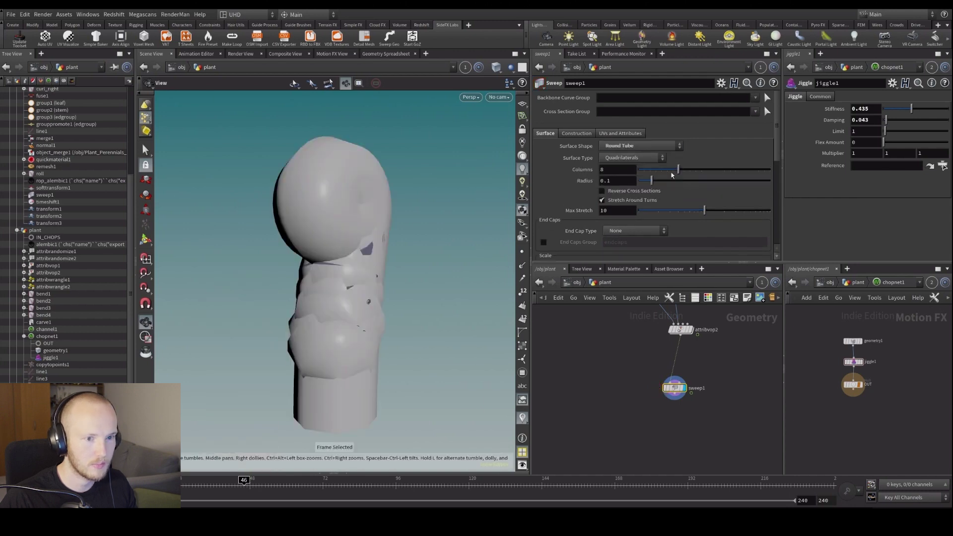
scroll(624, 184, down, 3)
click(634, 209)
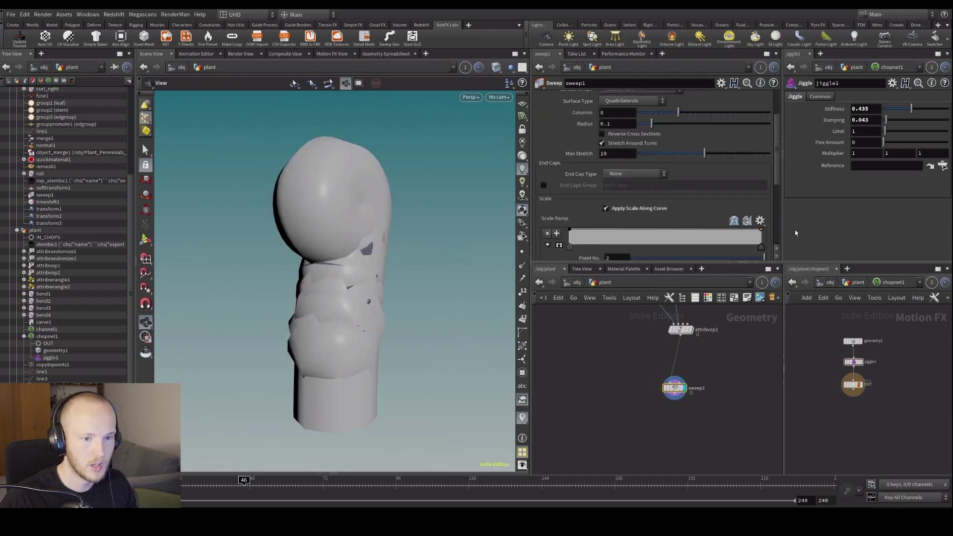
Taper the Scale Ramp, lower Radius to 0.017, and inspect the stem at frame 116.
drag(758, 231, 760, 247)
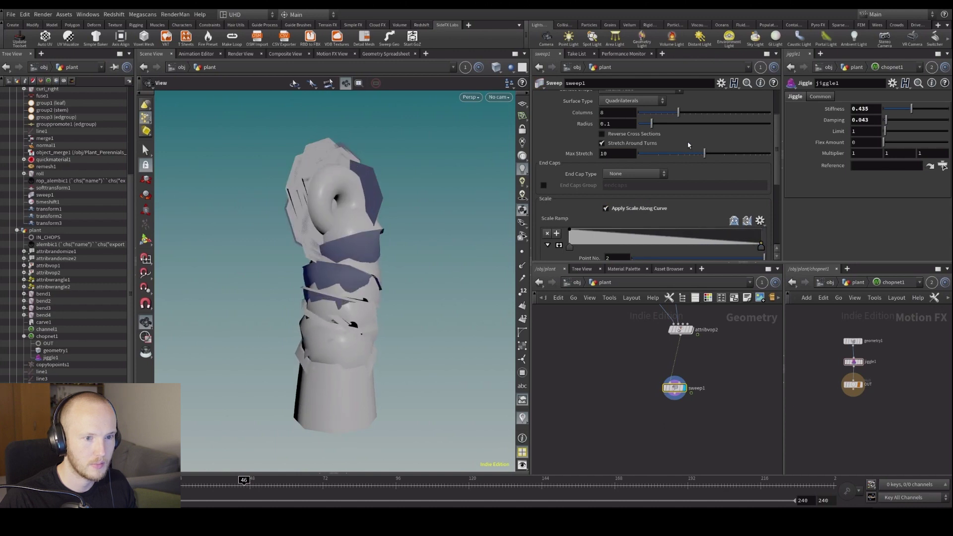
scroll(641, 157, up, 1)
drag(641, 158, 640, 158)
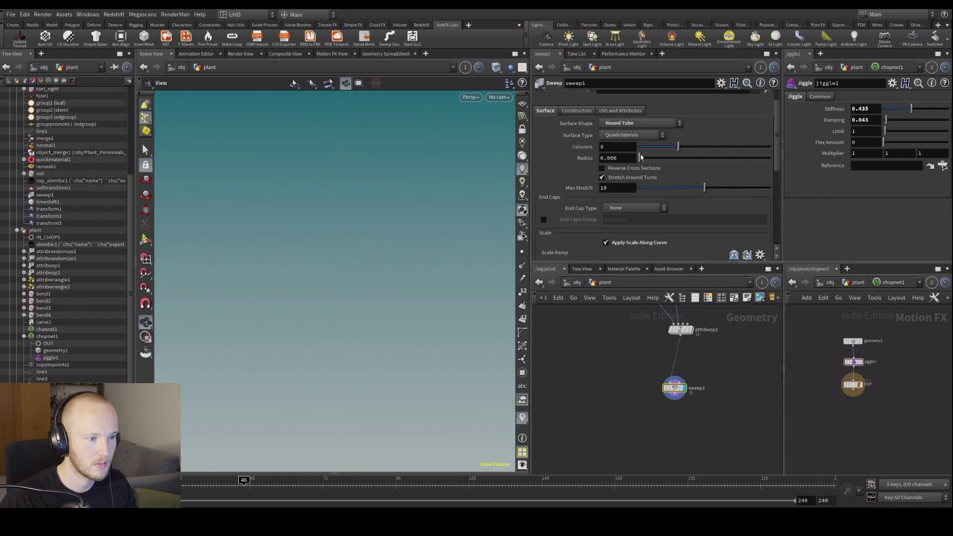
drag(265, 491, 456, 484)
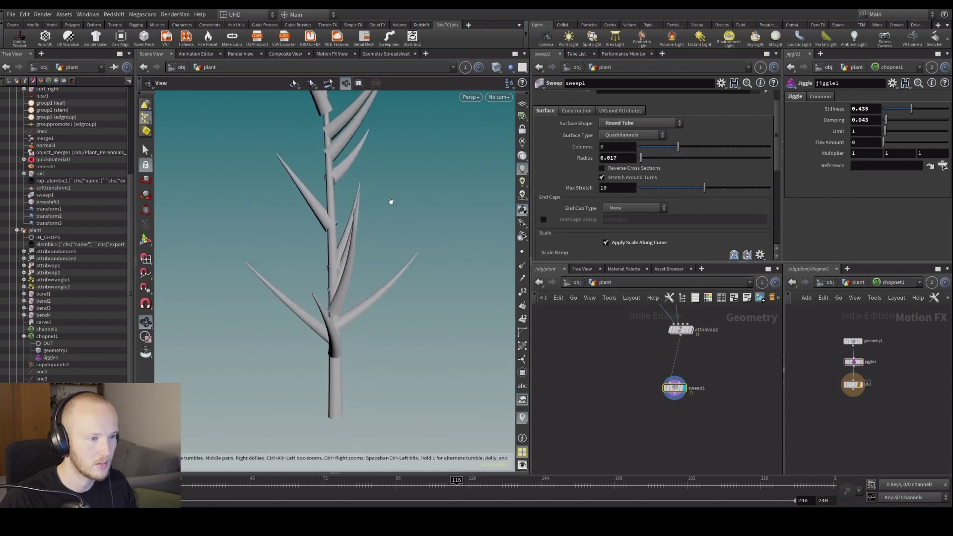
scroll(389, 214, up, 5)
drag(363, 284, 422, 263)
scroll(645, 198, up, 1)
middle_drag(627, 345, 590, 393)
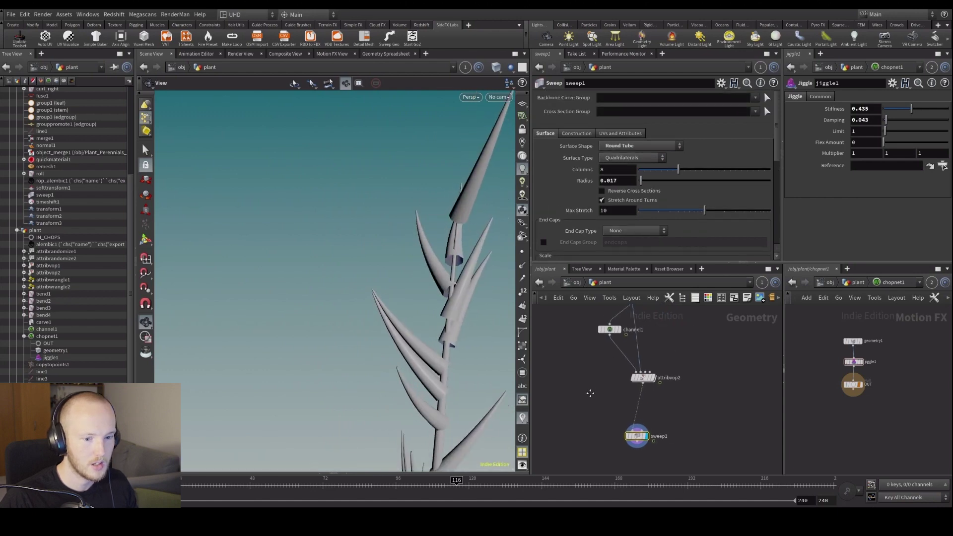
key(Tab)
text(aw)
click(708, 60)
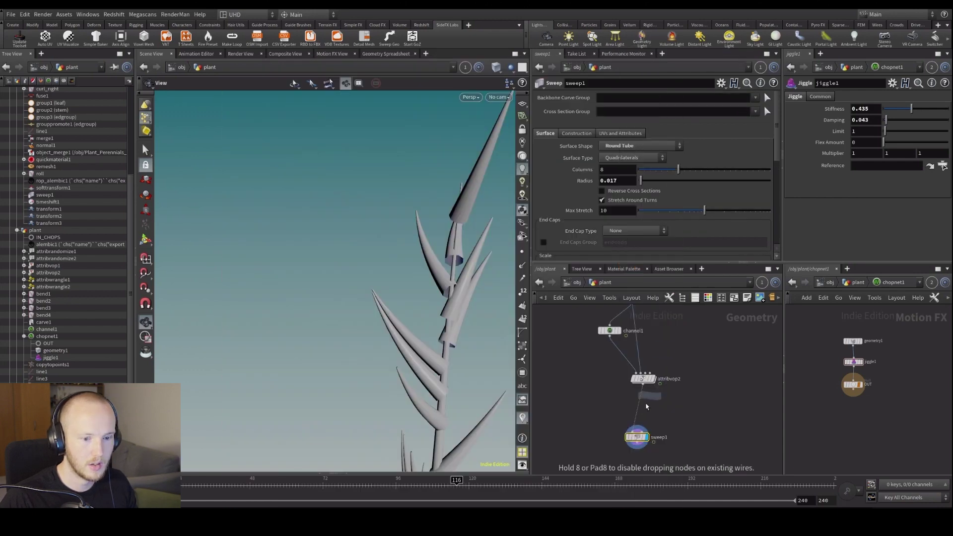
click(639, 411)
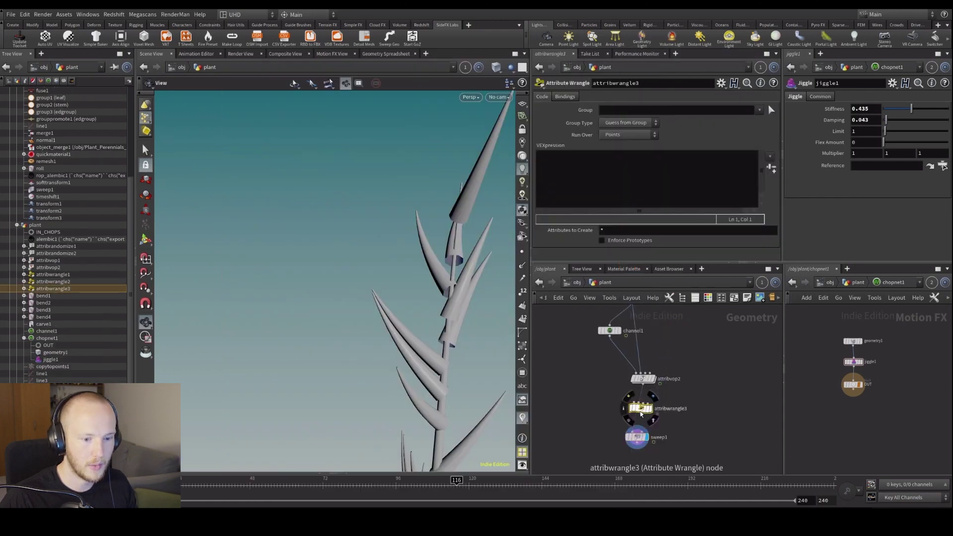
click(597, 159)
text(f@pscale)
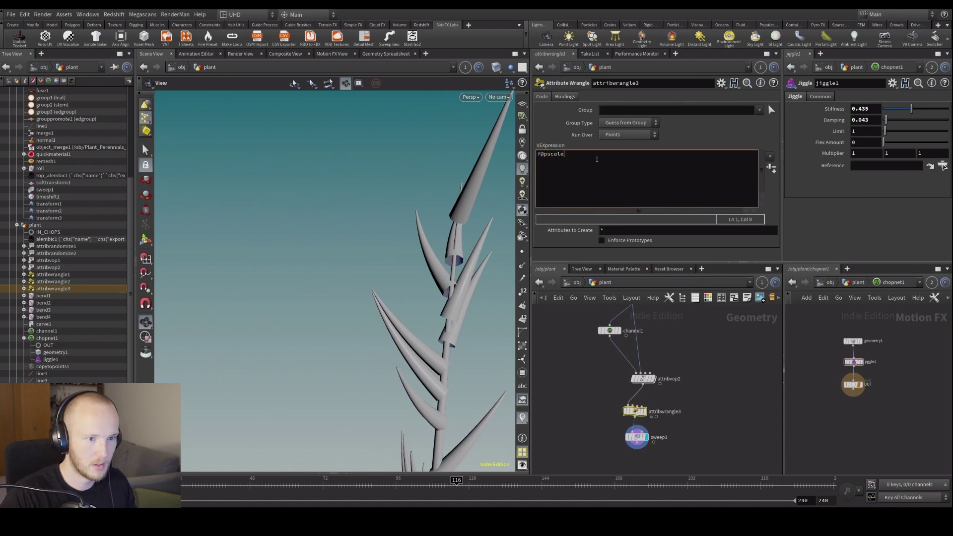
text( = 0.1;)
key(shift+Home)
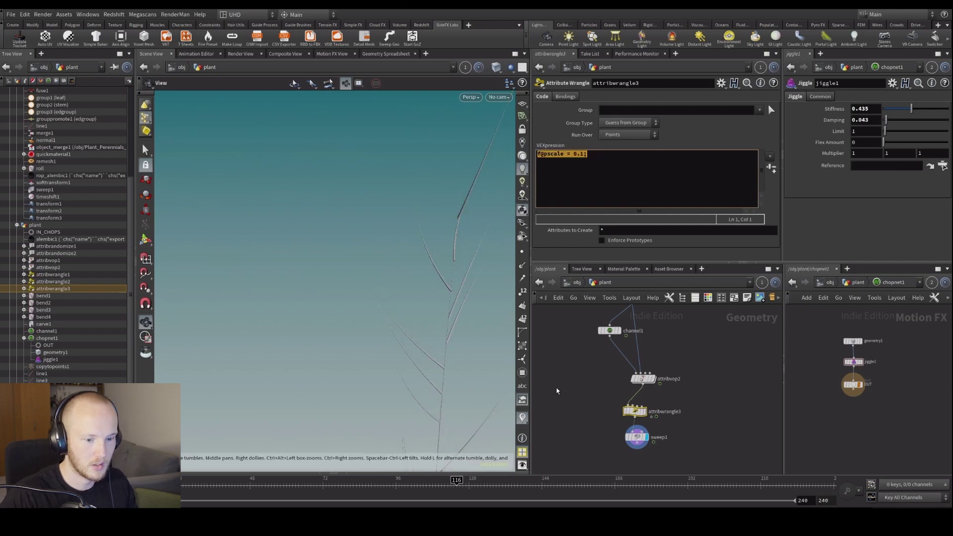
drag(565, 402, 628, 421)
key(Delete)
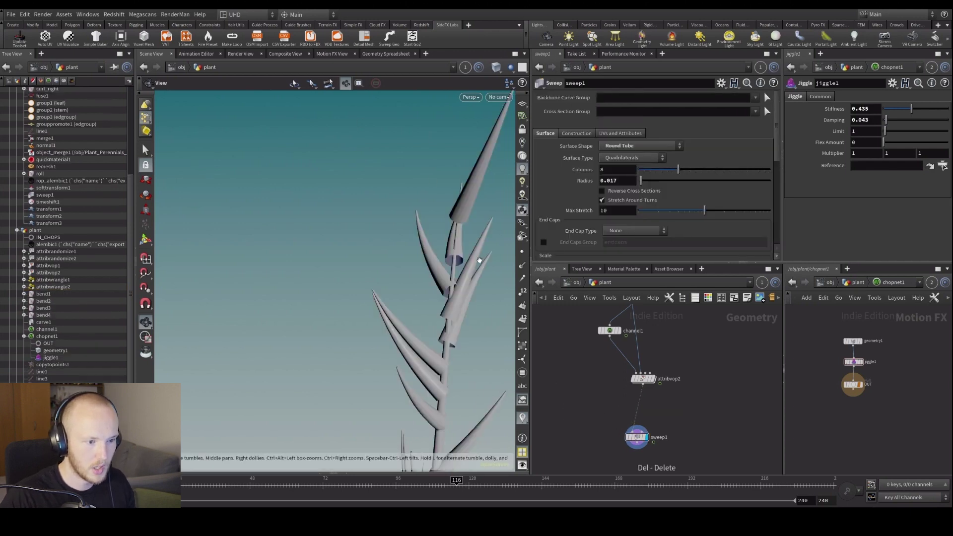
Drop an Attribute Wrangle ('awr') between unpack1 and merge1.
drag(479, 261, 556, 379)
middle_drag(556, 379, 567, 403)
scroll(567, 403, up, 4)
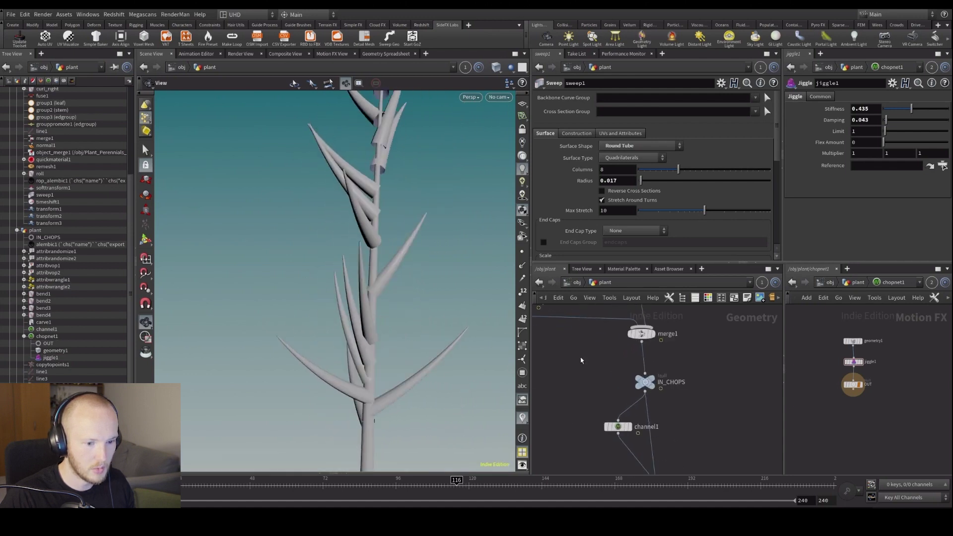
key(Tab)
text(awr)
key(Return)
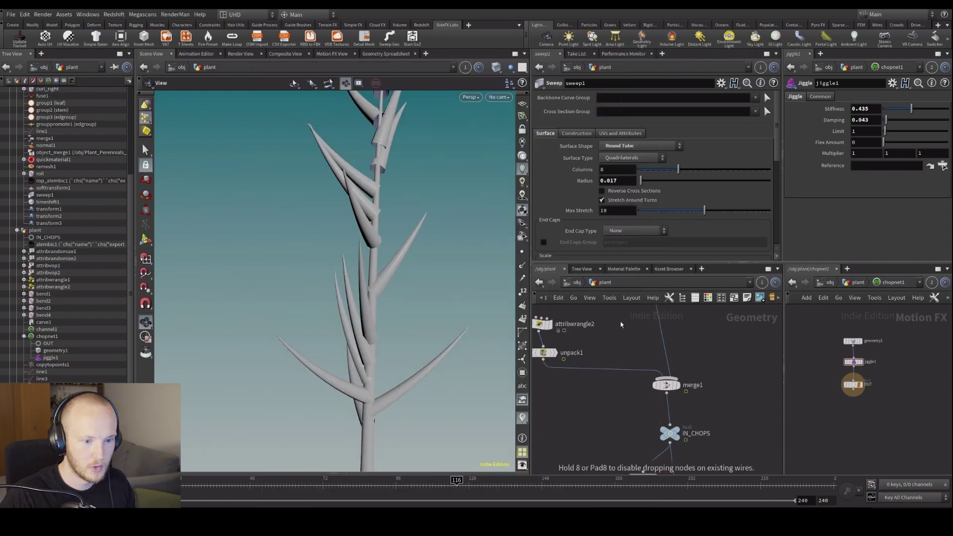
click(579, 373)
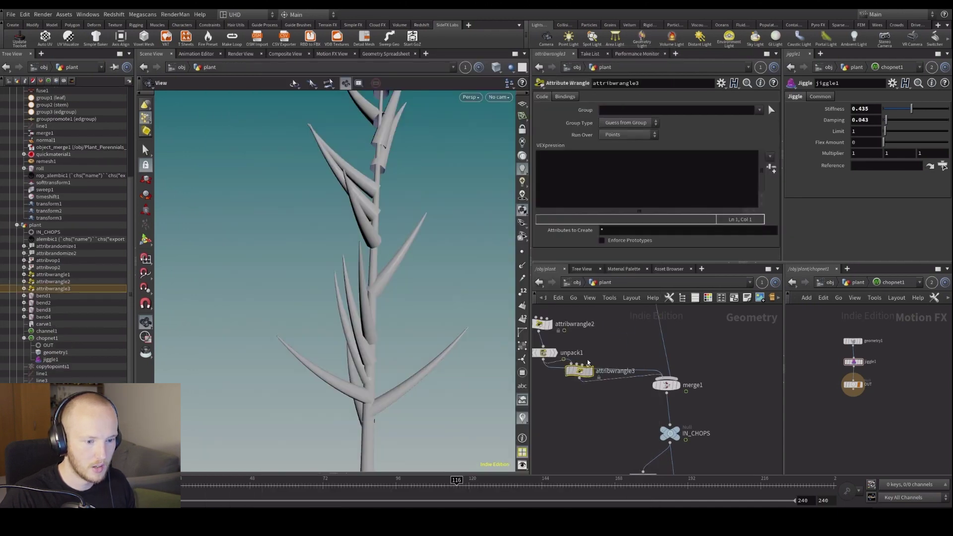
Enter f@pscale = 0.2; as the new wrangle's VEXpression.
middle_drag(620, 472, 597, 410)
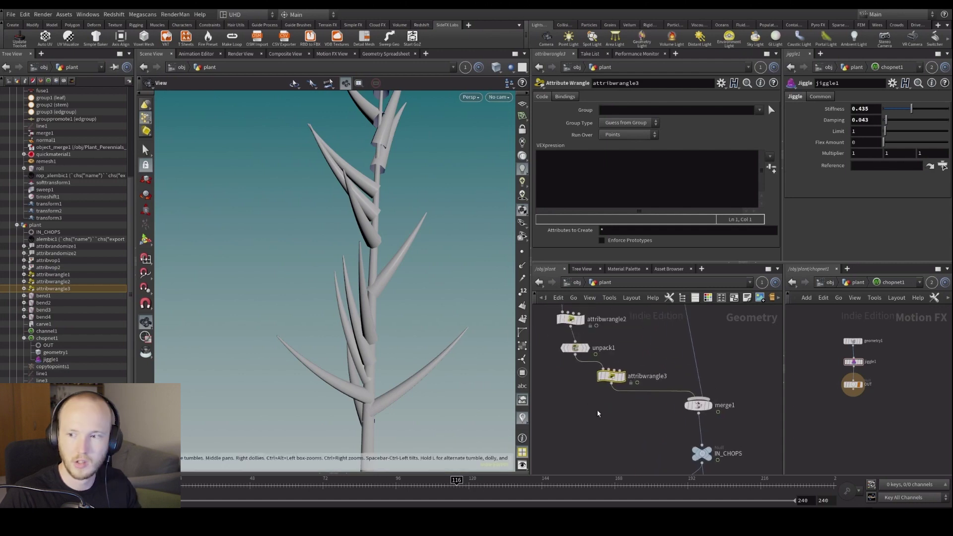
scroll(608, 405, down, 3)
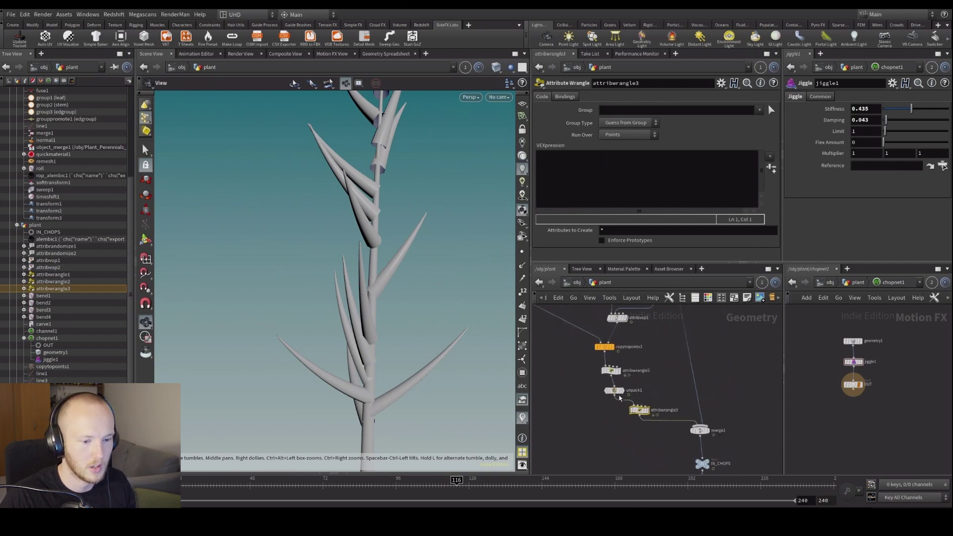
click(603, 187)
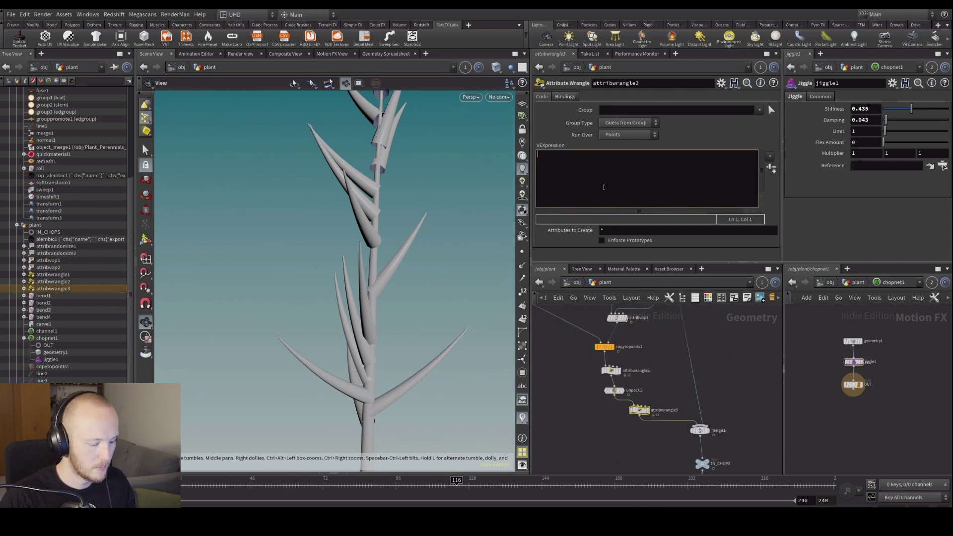
text(f@pscale = 0.)
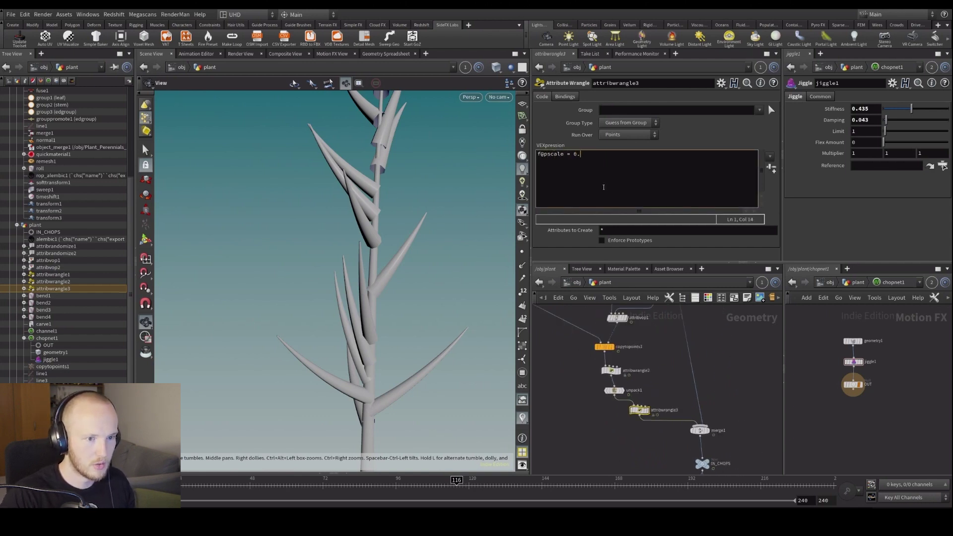
text(2;)
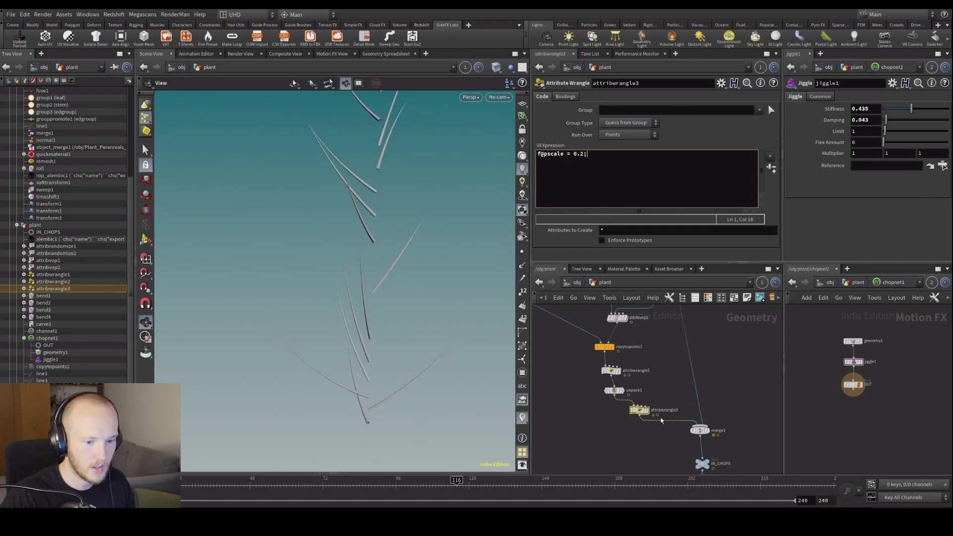
Duplicate the wrangle onto the wire above merge1 and set its pscale to 1.
alt+drag(640, 410, 691, 382)
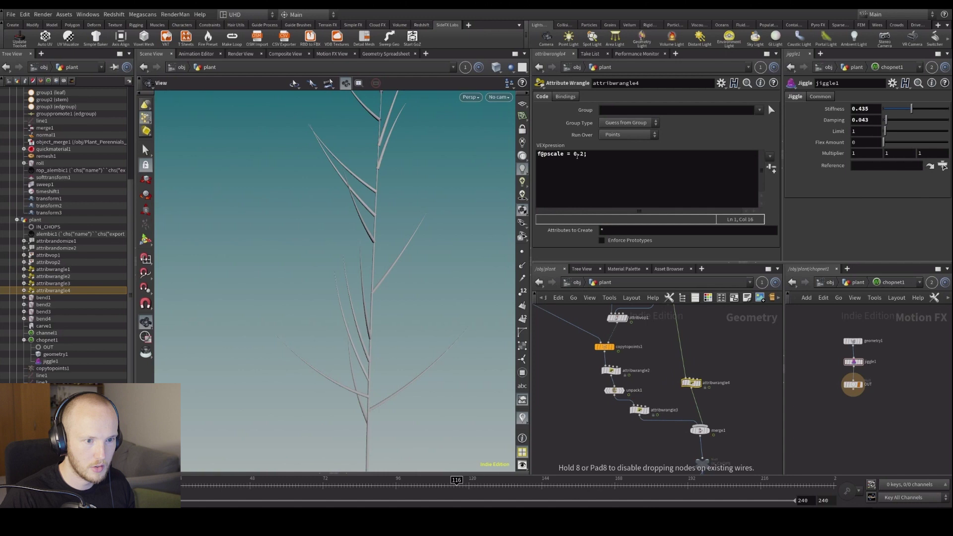
click(577, 155)
key(Delete)
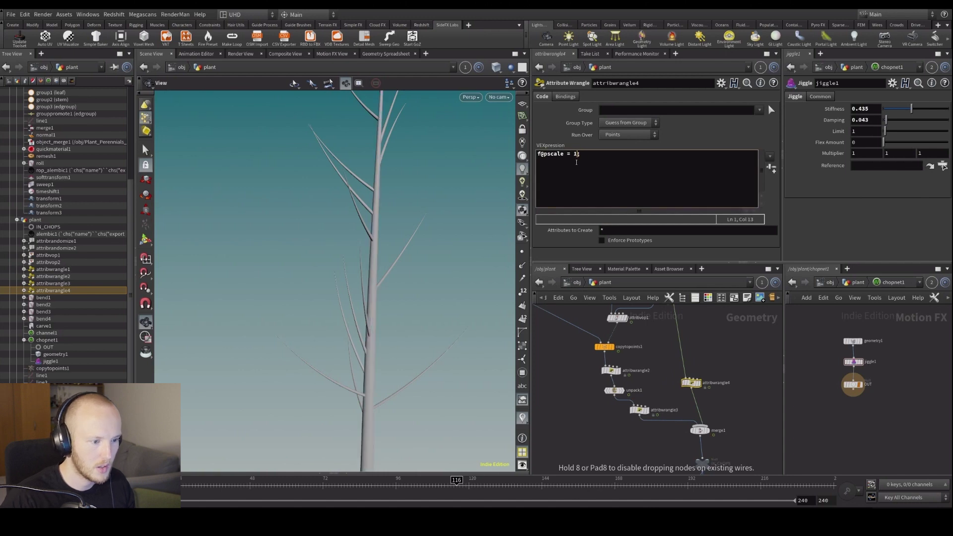
drag(325, 251, 438, 272)
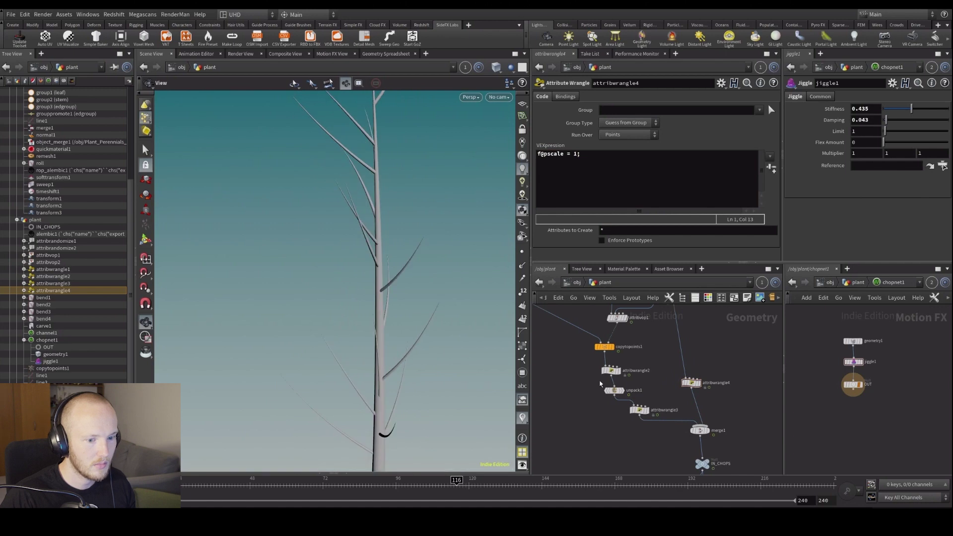
Change attribwrangle3's pscale to 0.5 and display attribvop1's output.
click(638, 410)
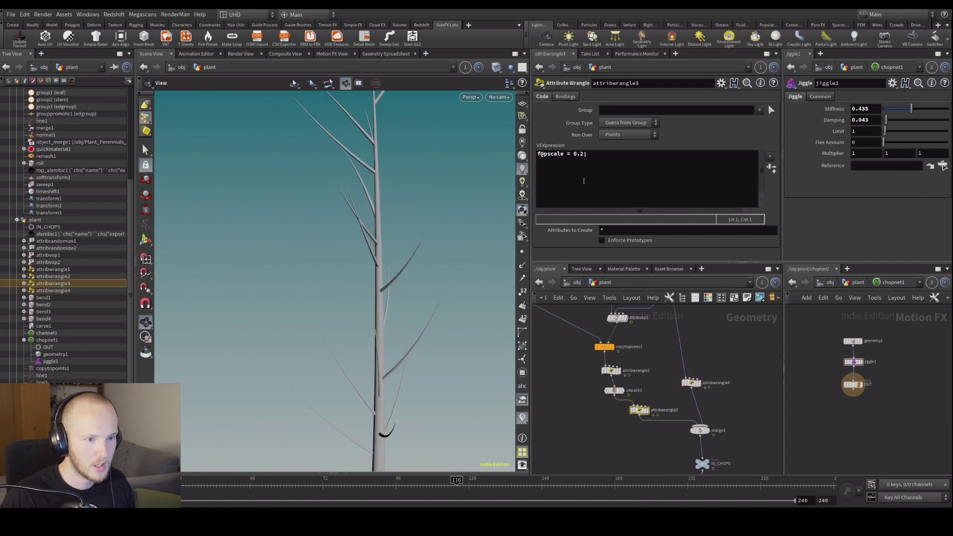
click(588, 172)
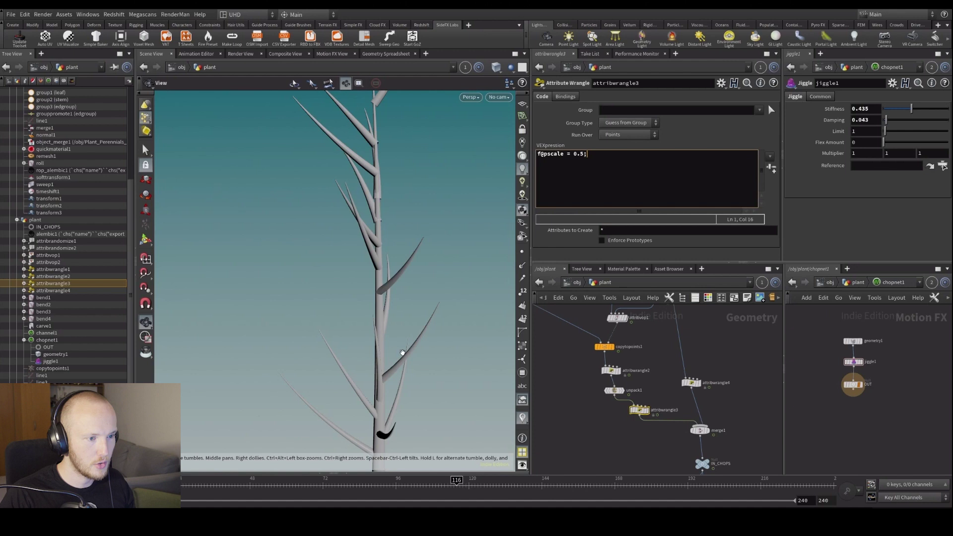
middle_drag(608, 327, 611, 360)
click(629, 352)
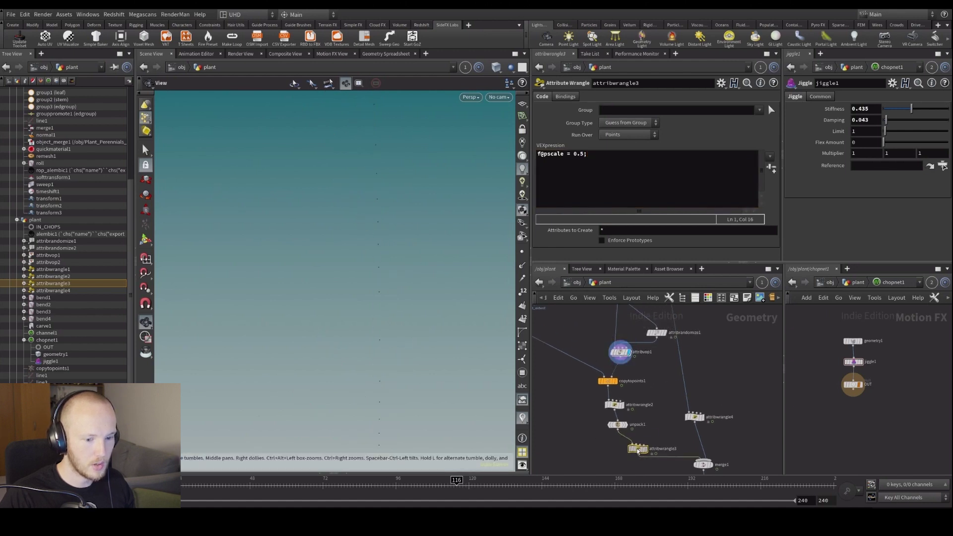
Insert an Attribute Transfer node between unpack1 and attribwrangle3.
middle_drag(660, 488, 646, 397)
key(Tab)
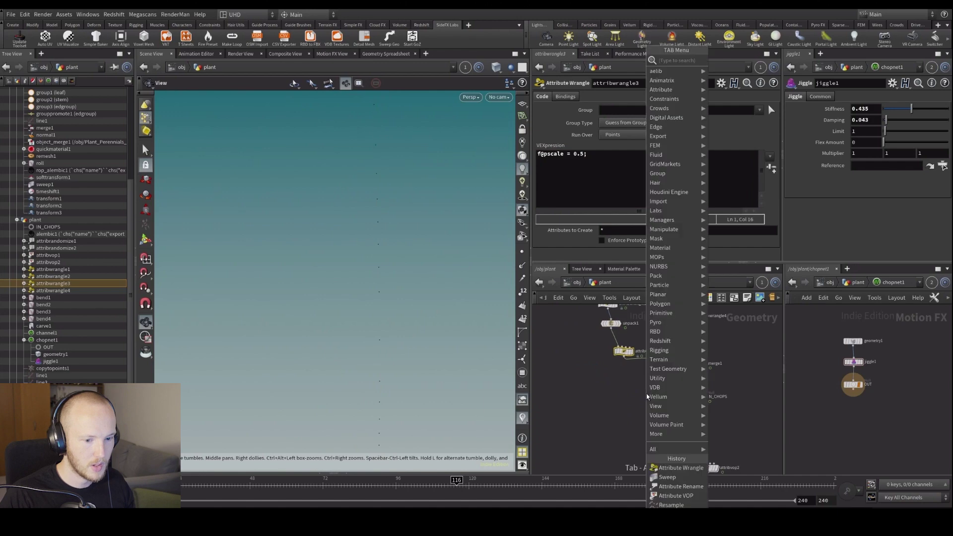
text(atransf)
key(Return)
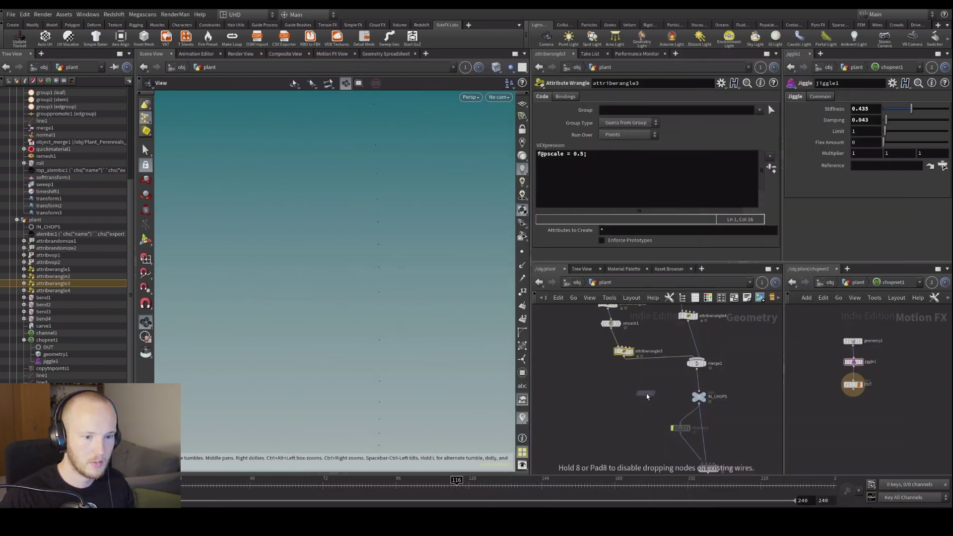
scroll(640, 395, up, 4)
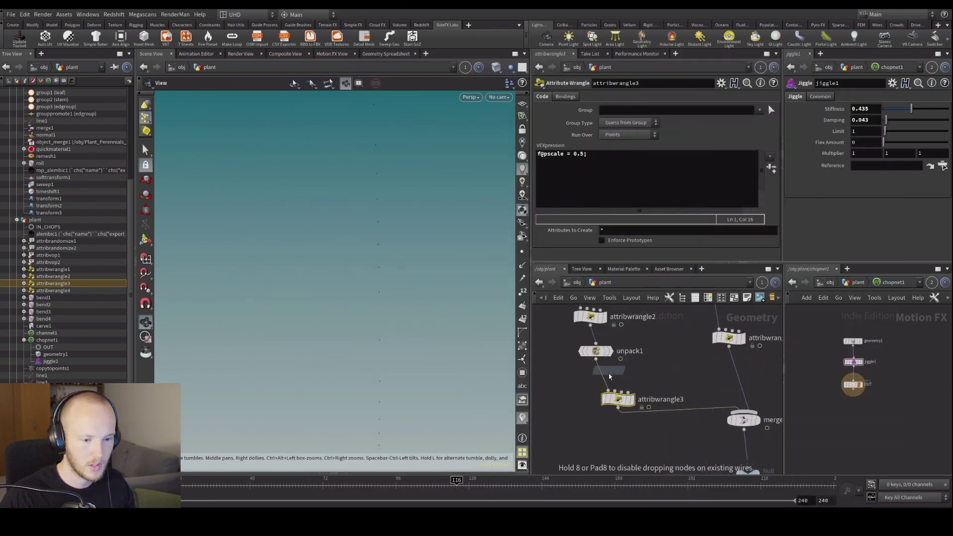
click(609, 383)
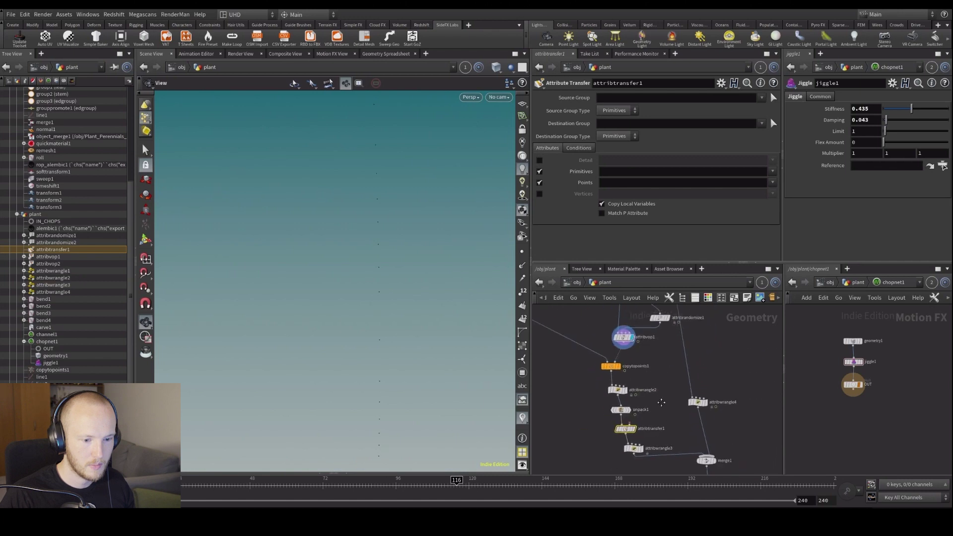
Add an Attribute Rename node, wire its input into the network, and display it.
key(Tab)
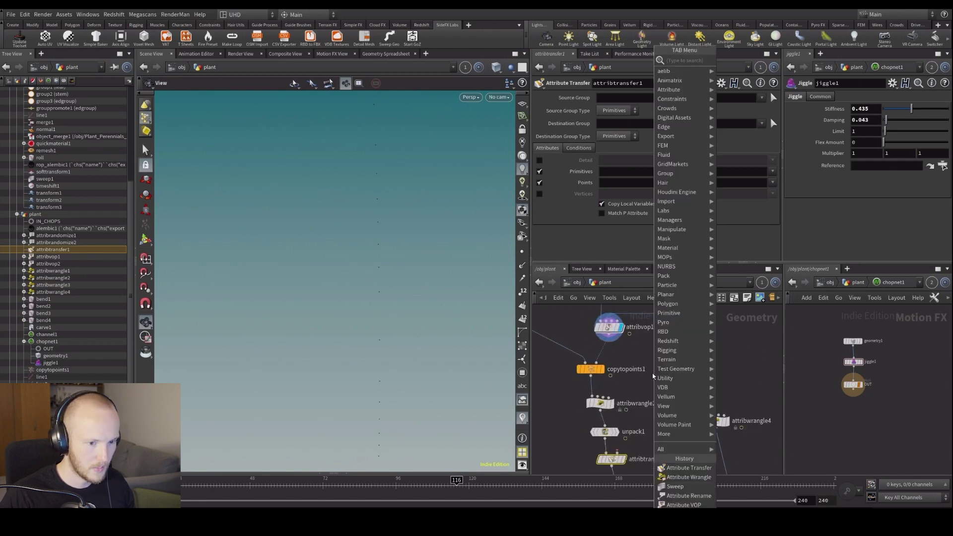
key(Escape)
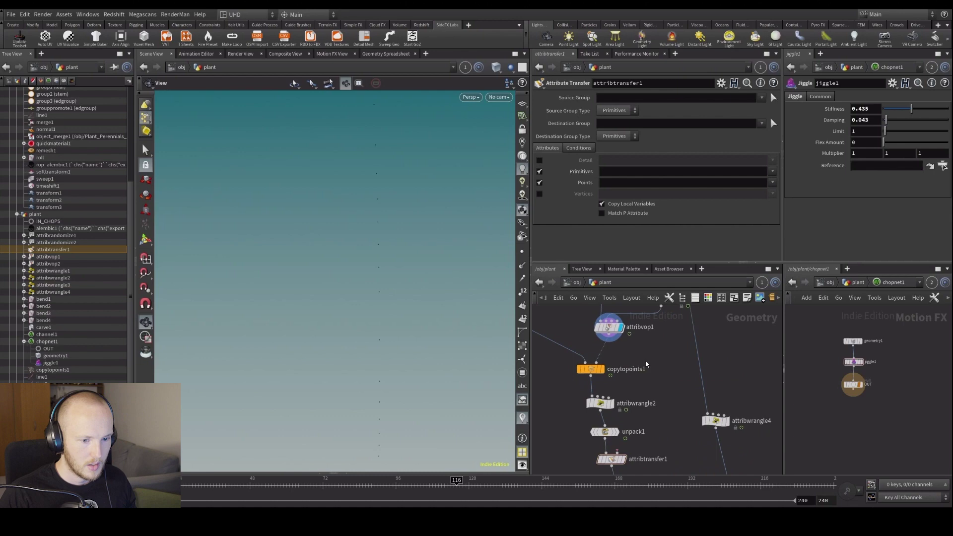
scroll(646, 364, down, 3)
key(Tab)
text(null)
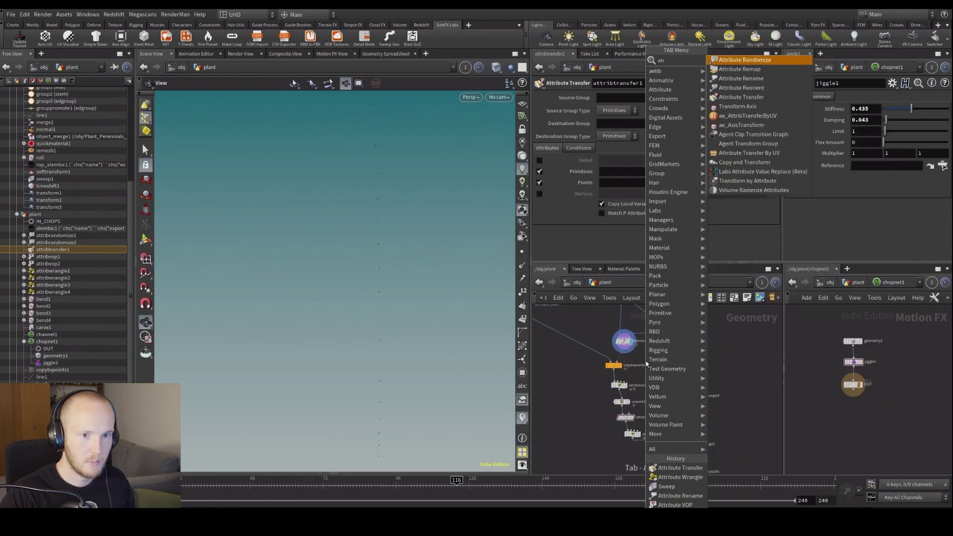
key(Return)
click(647, 375)
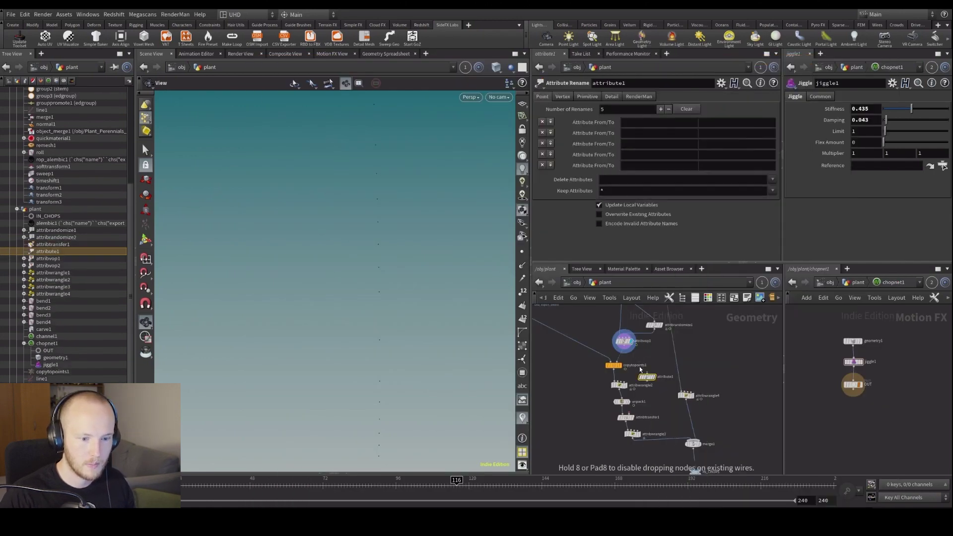
scroll(630, 342, up, 2)
click(636, 346)
click(657, 385)
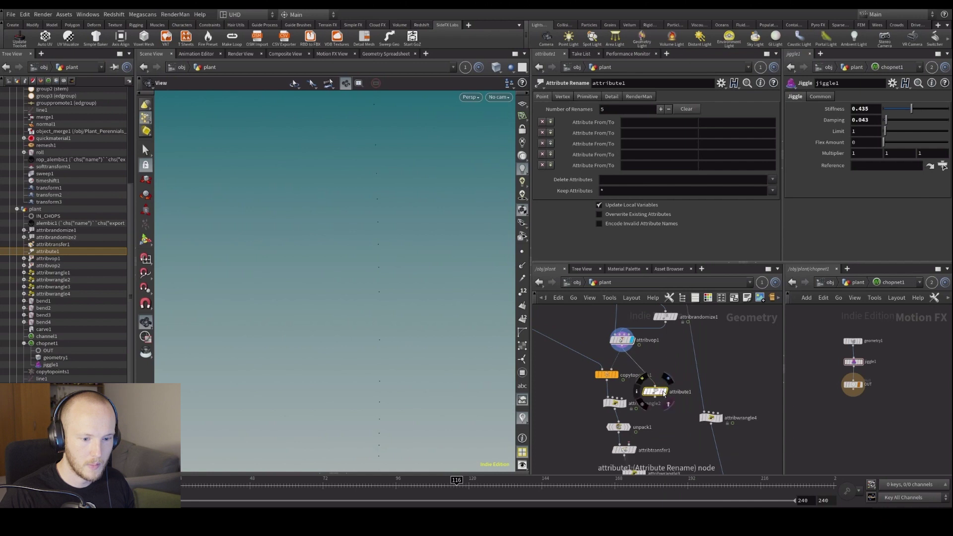
click(665, 391)
Set the Attribute Rename to rename curveu to multi.
click(628, 123)
text(cu)
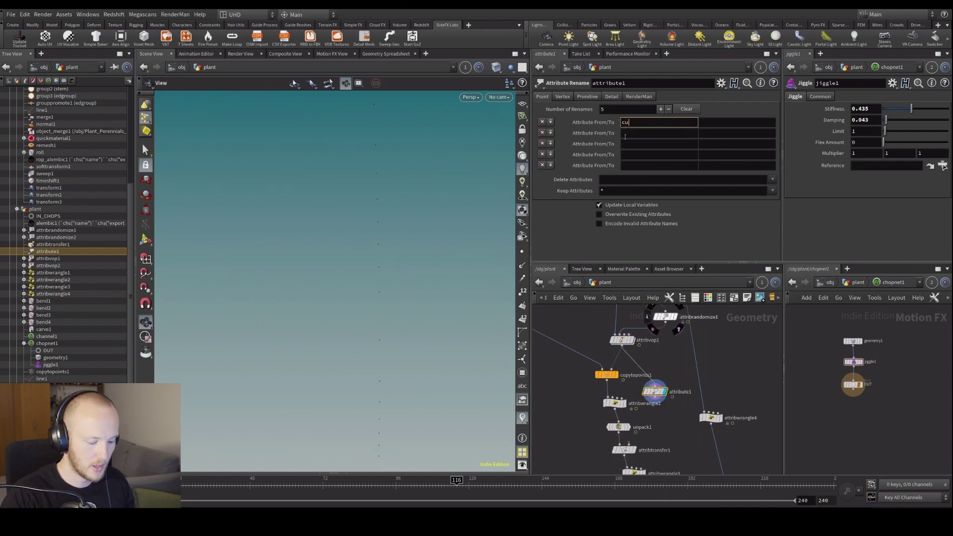
text(rve)
key(Return)
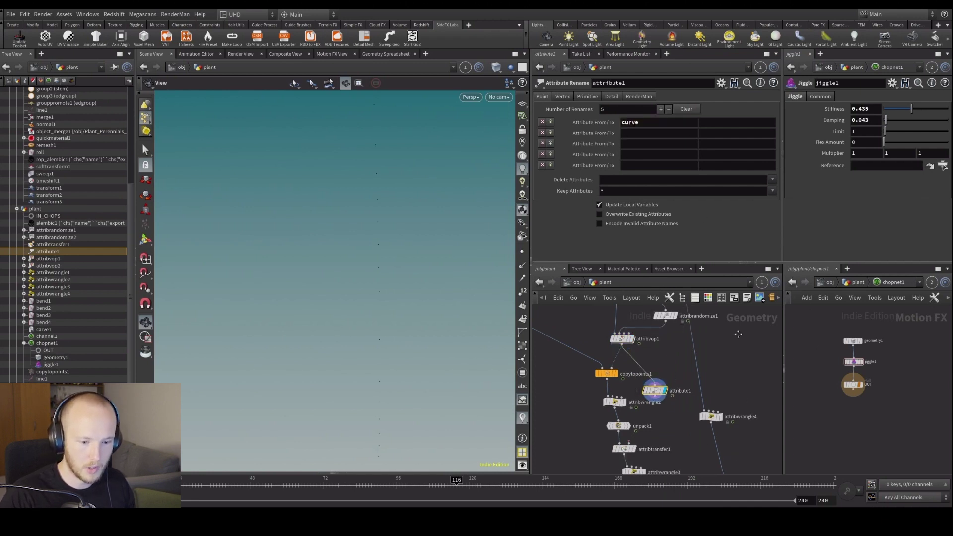
scroll(719, 428, down, 5)
scroll(705, 452, up, 4)
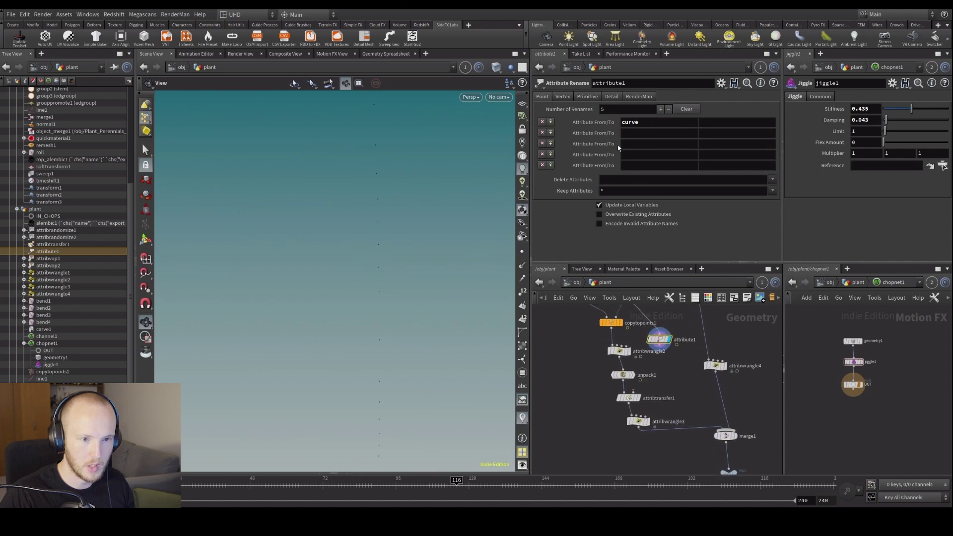
click(647, 123)
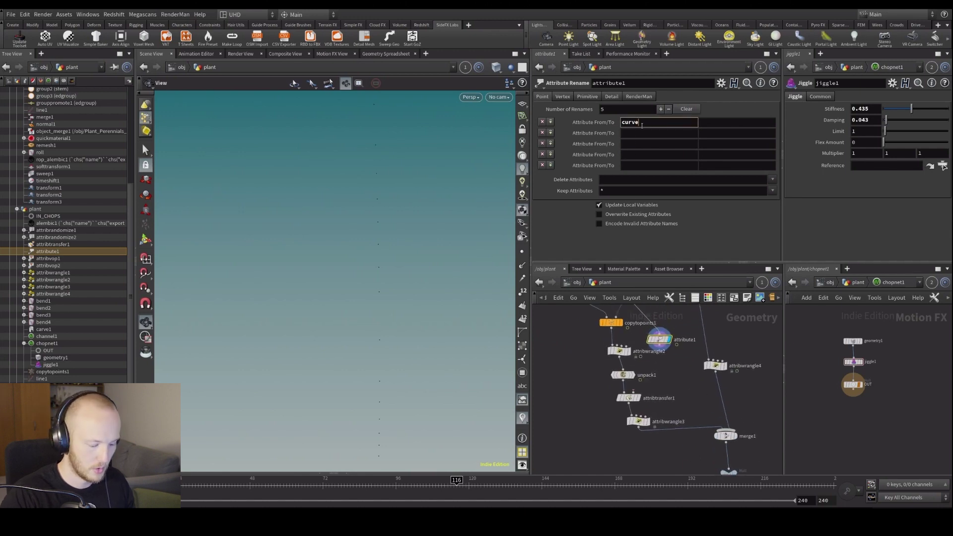
text(u)
key(Tab)
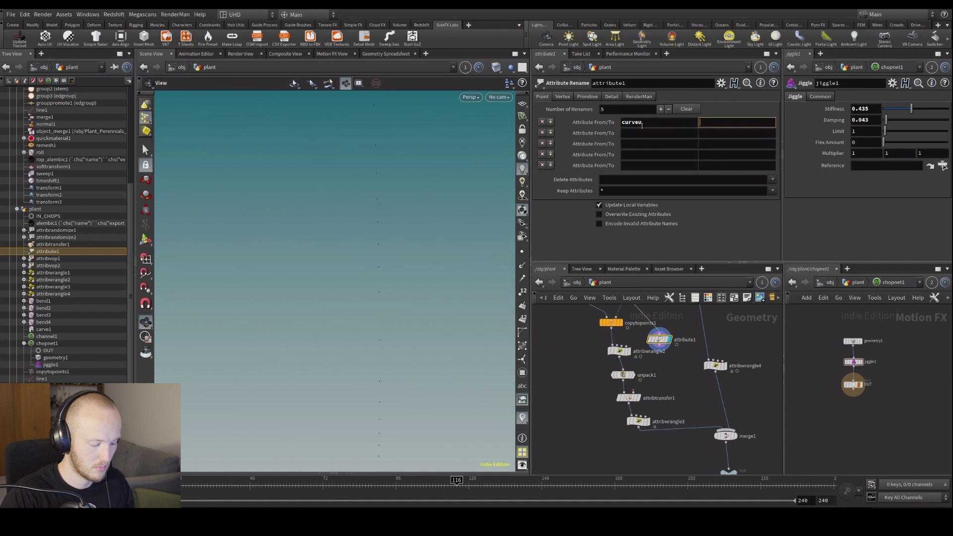
text(multi)
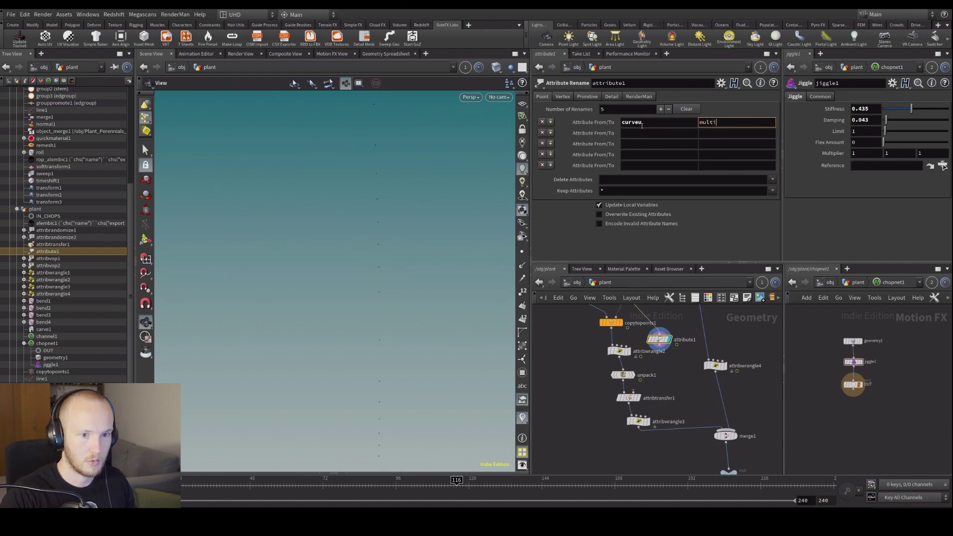
key(Return)
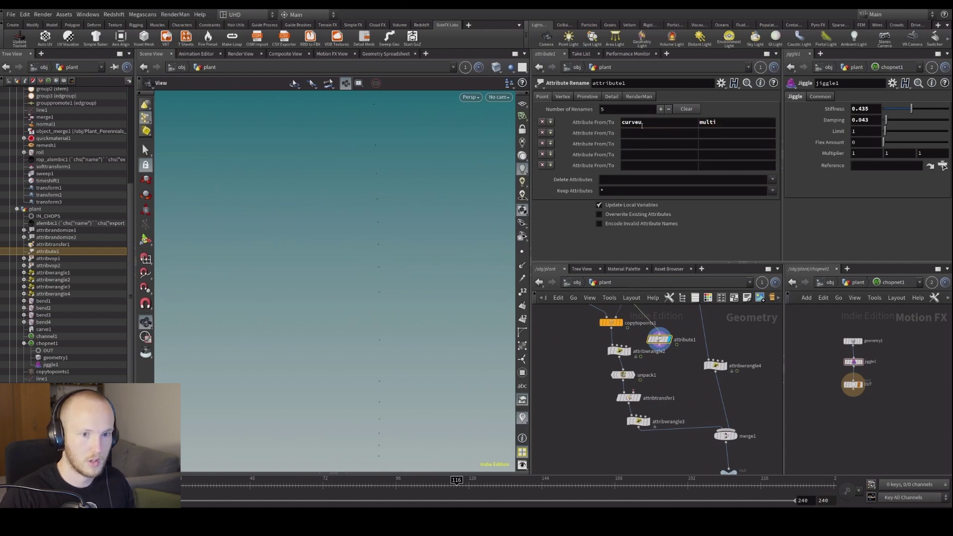
Feed the rename into the transfer's second input and transfer the multi point attribute.
click(633, 391)
click(676, 344)
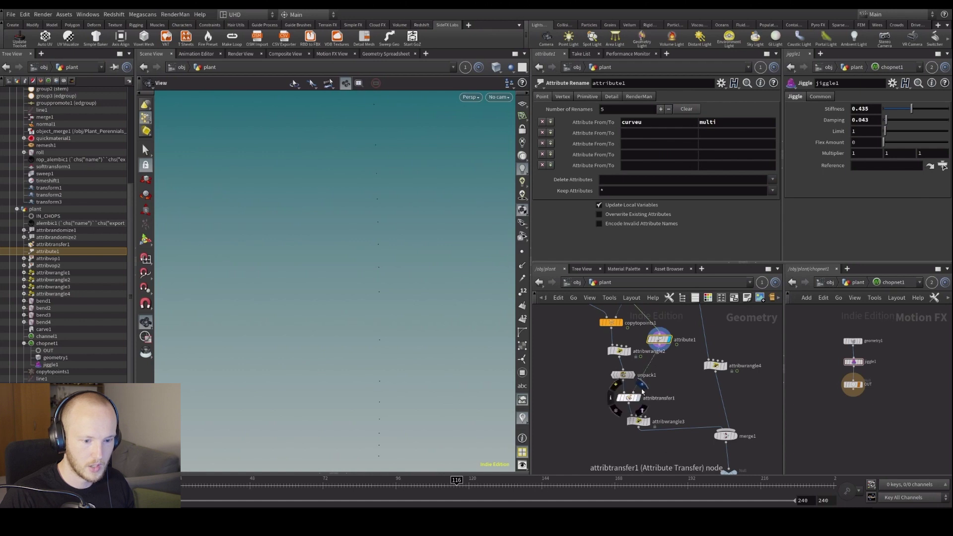
click(642, 392)
click(772, 182)
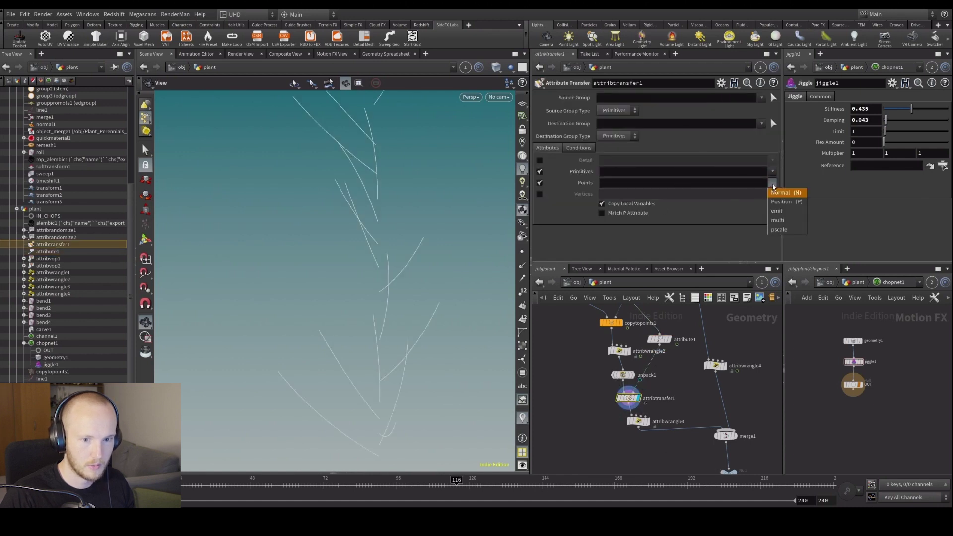
click(783, 219)
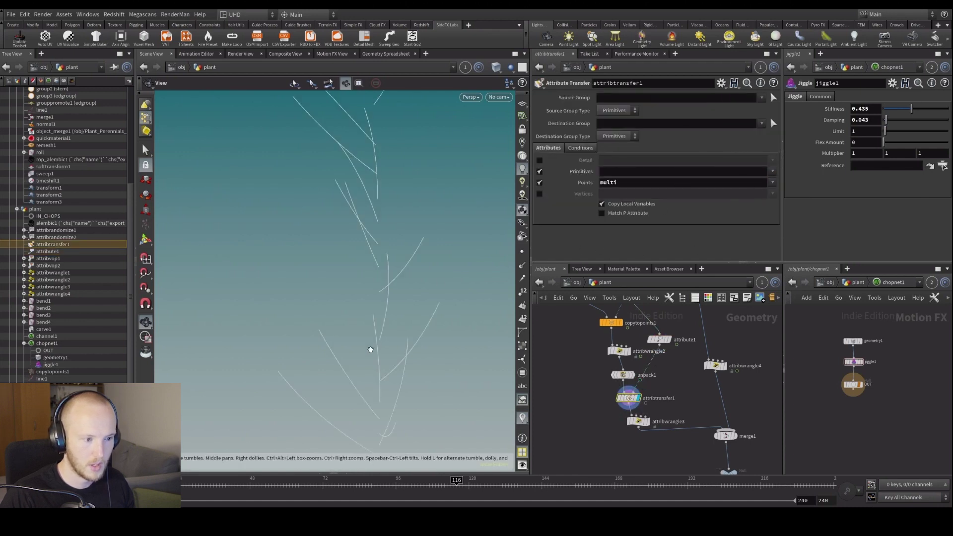
middle_drag(368, 347, 367, 297)
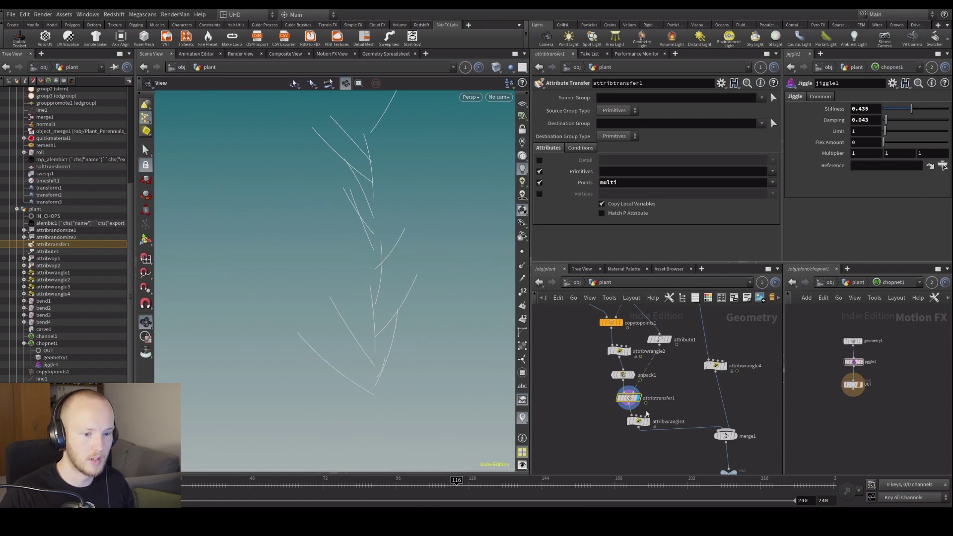
click(638, 421)
click(584, 167)
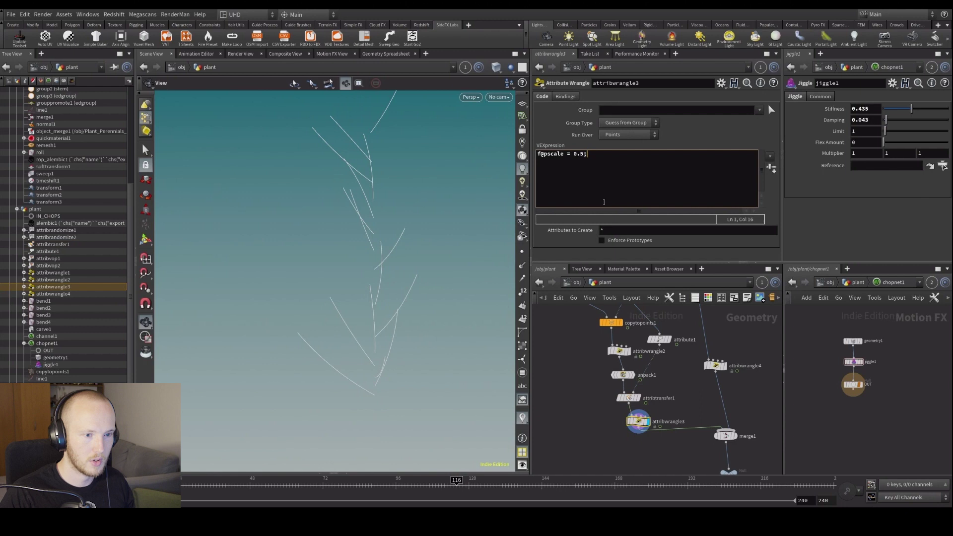
text(*@multi)
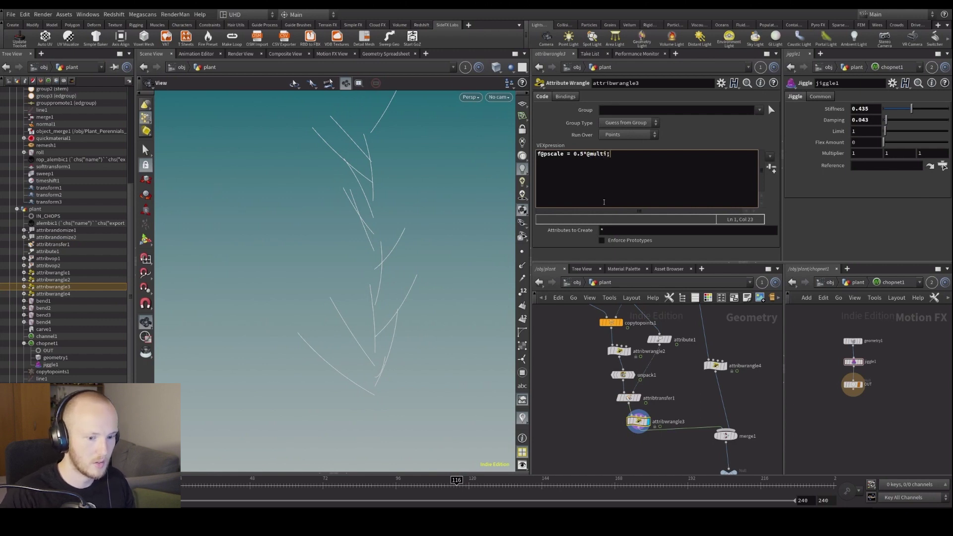
scroll(695, 436, down, 5)
scroll(750, 433, down, 4)
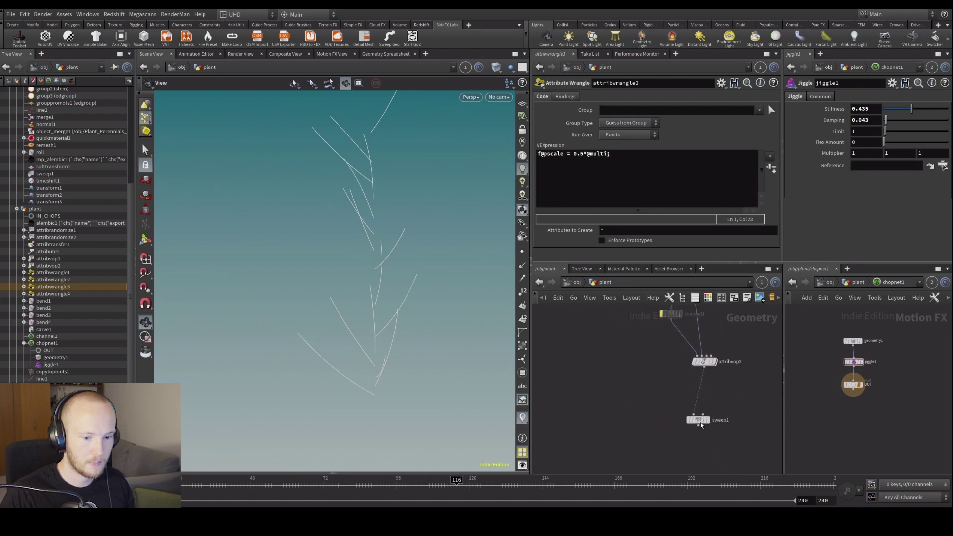
click(705, 421)
drag(401, 253, 390, 310)
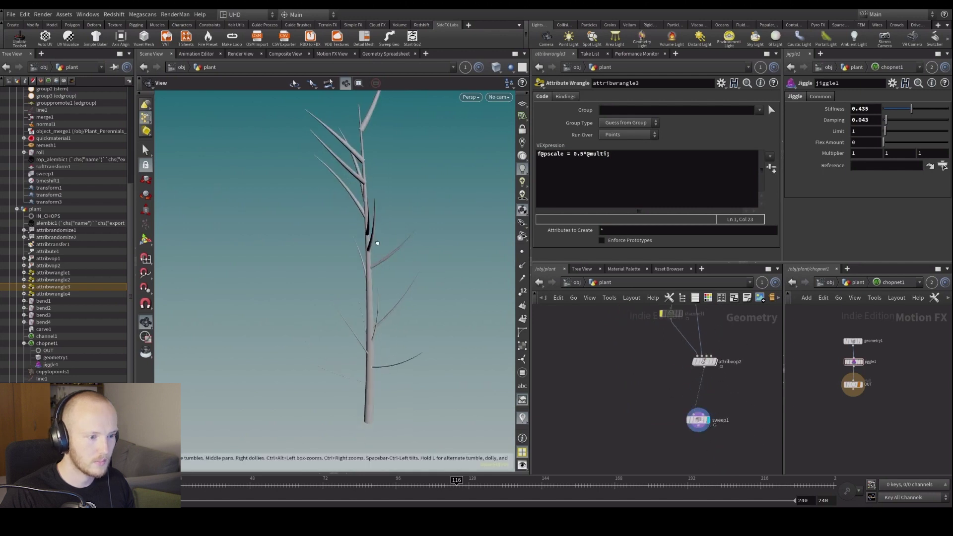
click(589, 155)
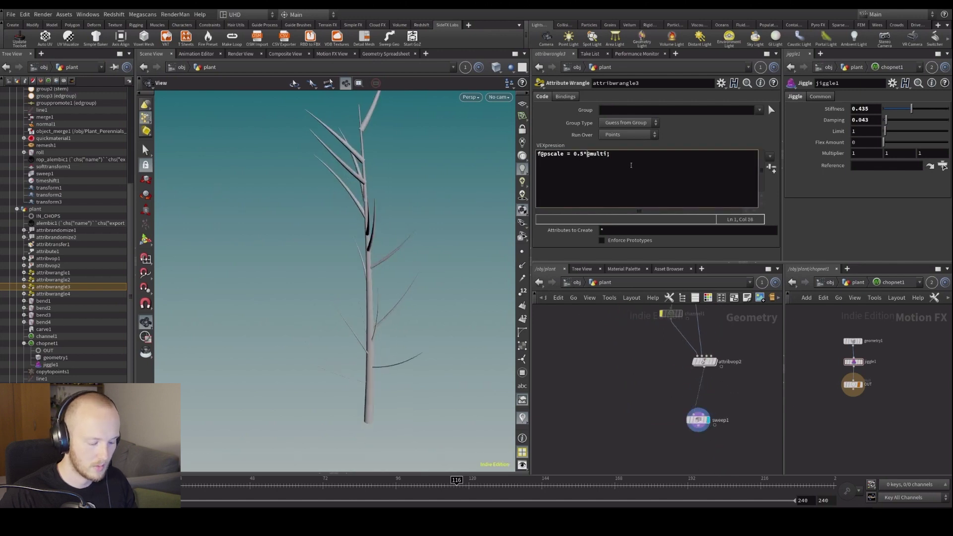
text(()
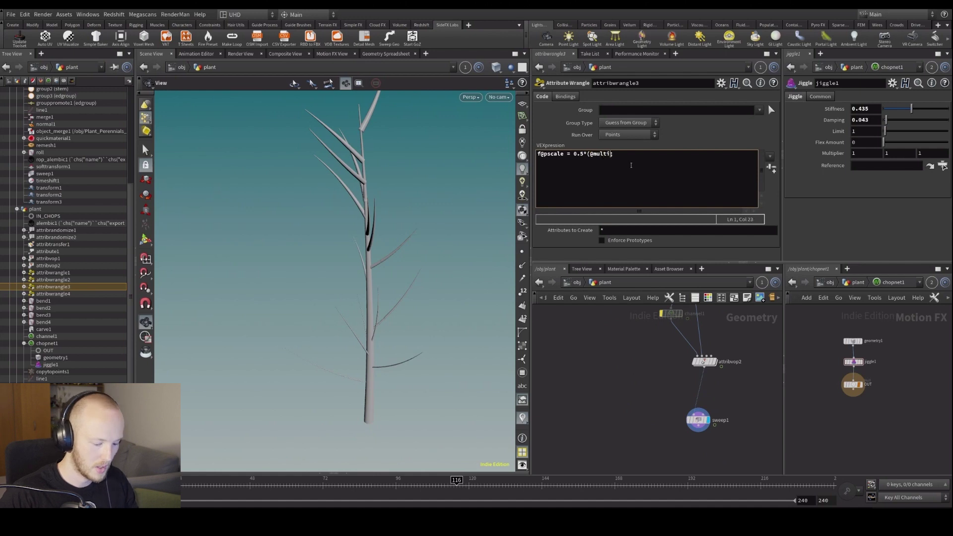
text(*-1)
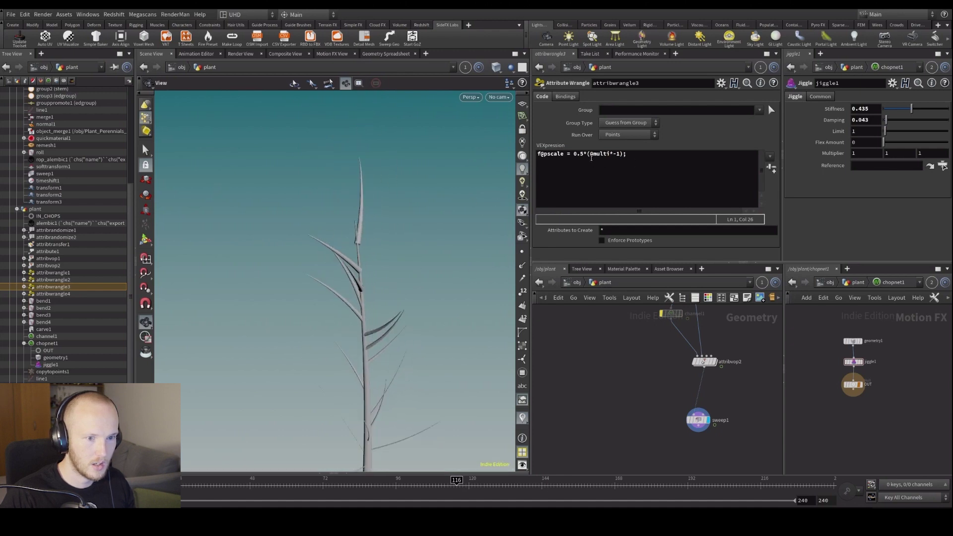
middle_drag(642, 308, 663, 387)
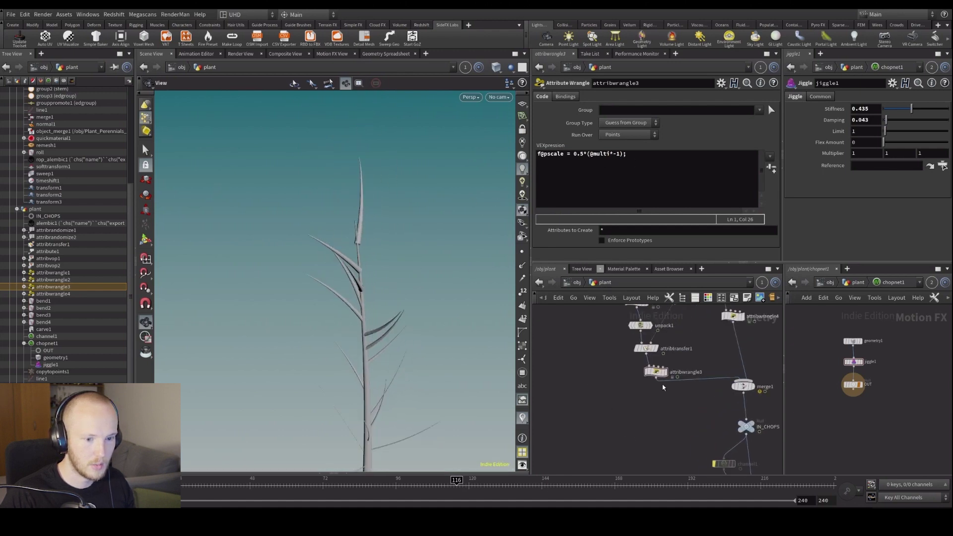
click(654, 348)
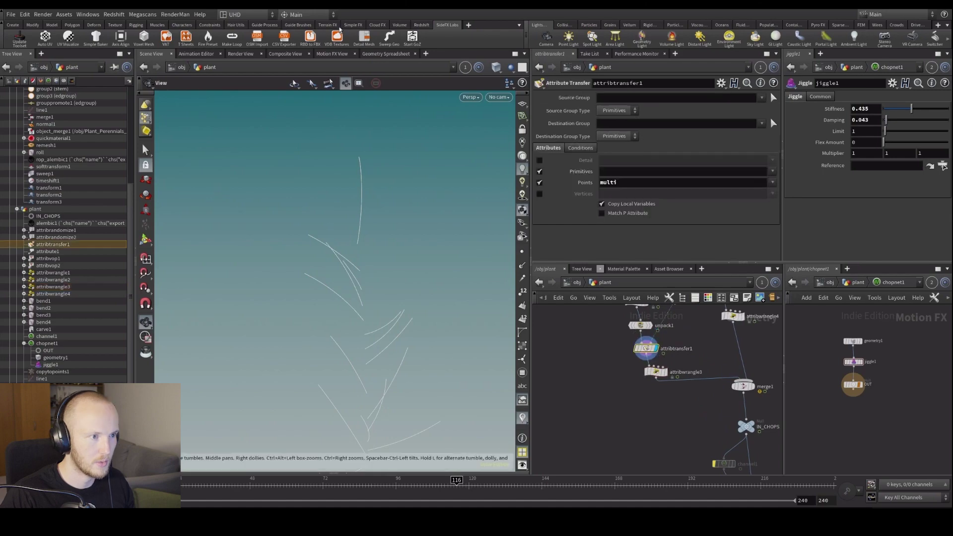
click(367, 54)
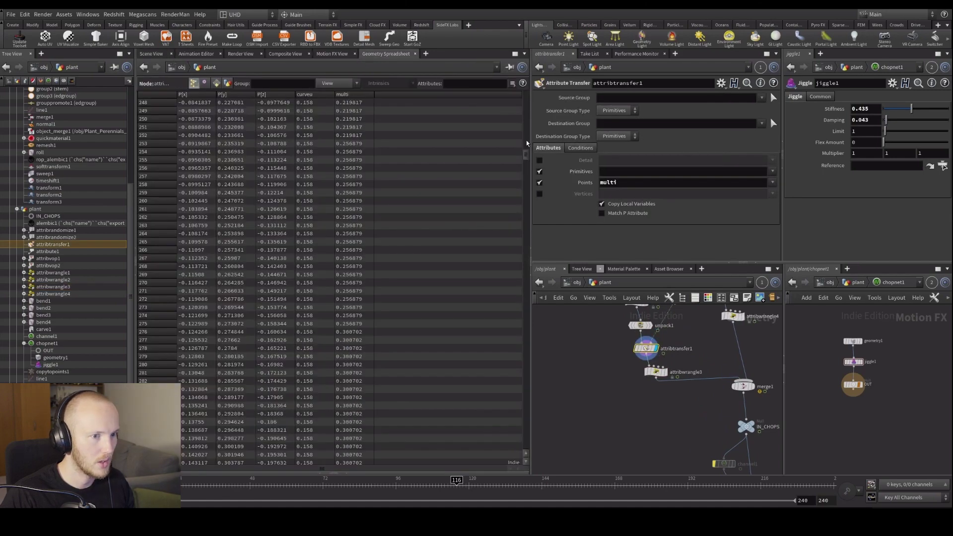
drag(526, 156, 524, 97)
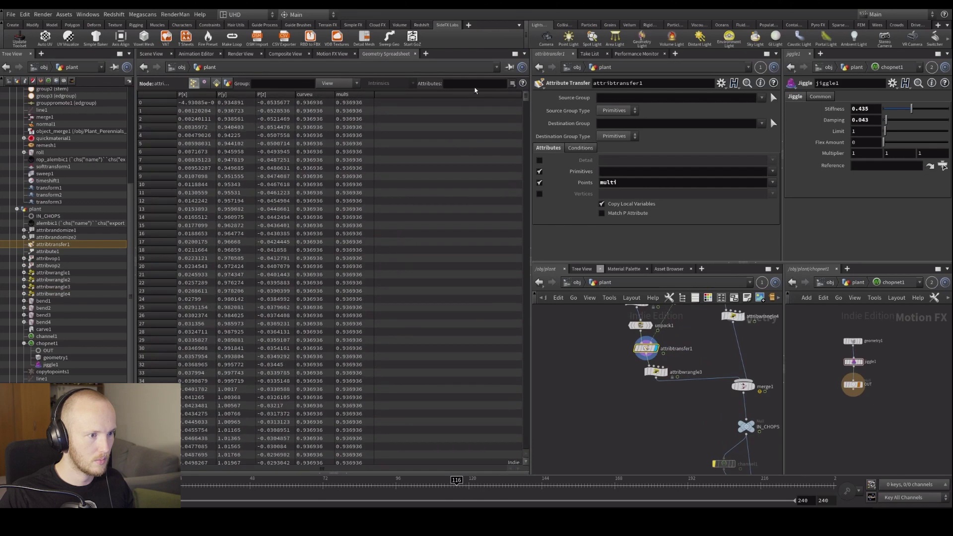
click(362, 95)
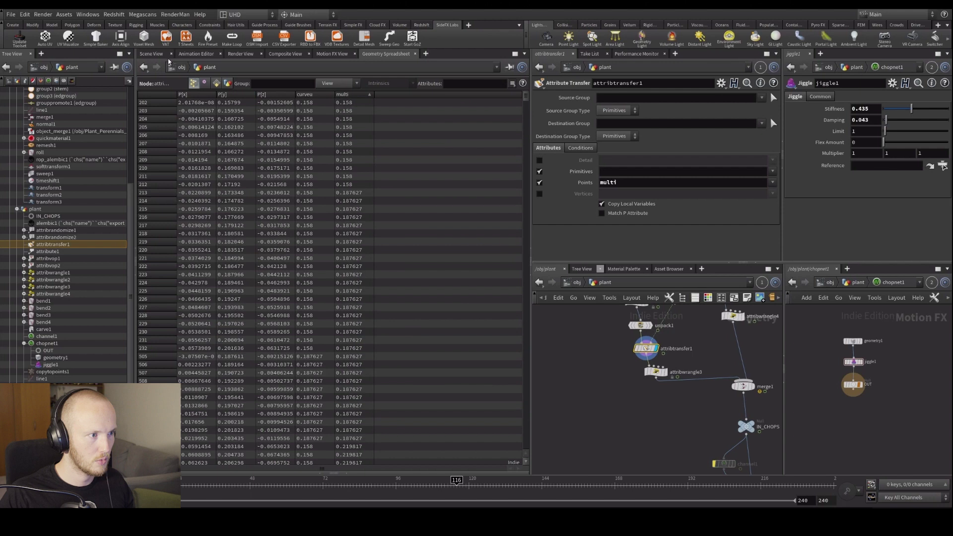
click(151, 54)
middle_drag(660, 367, 647, 375)
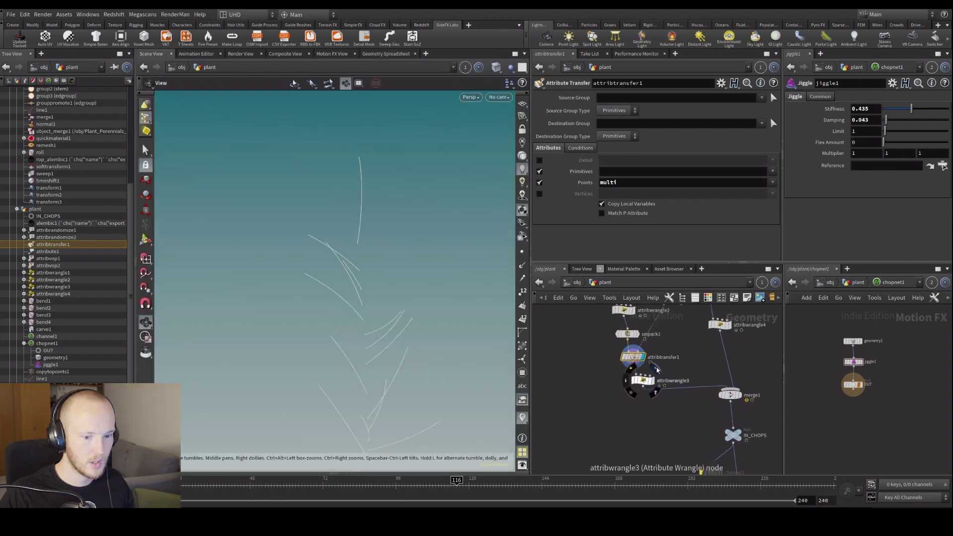
click(644, 382)
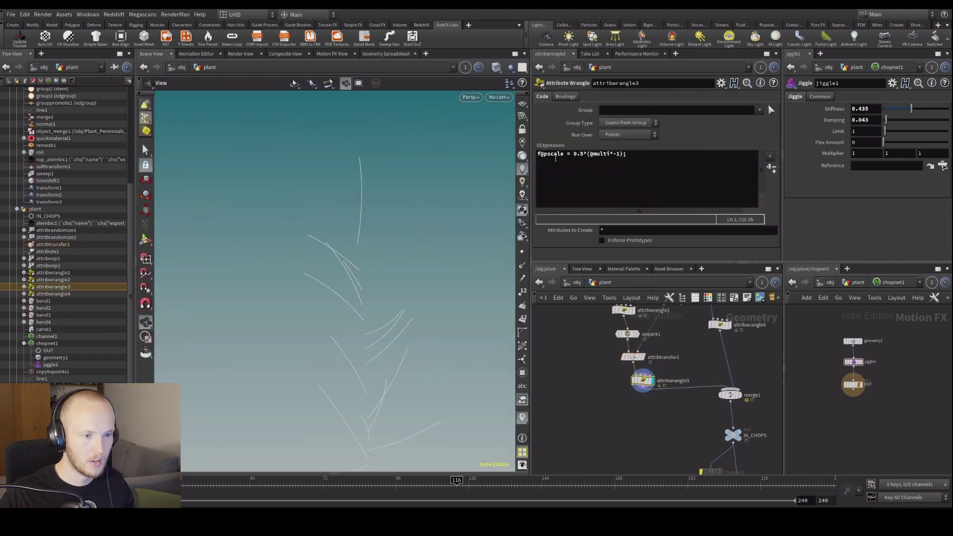
click(552, 158)
key(Home)
key(Return)
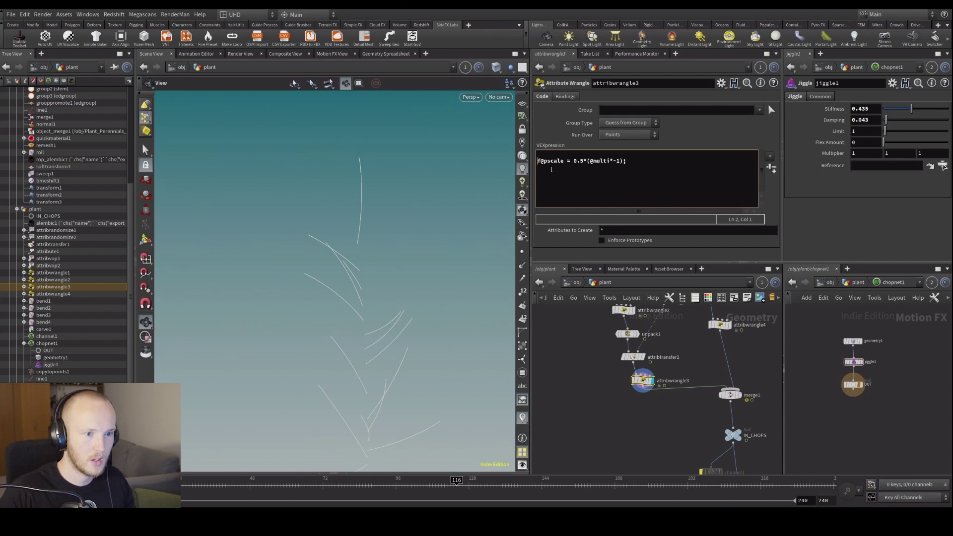
text(float mult = @)
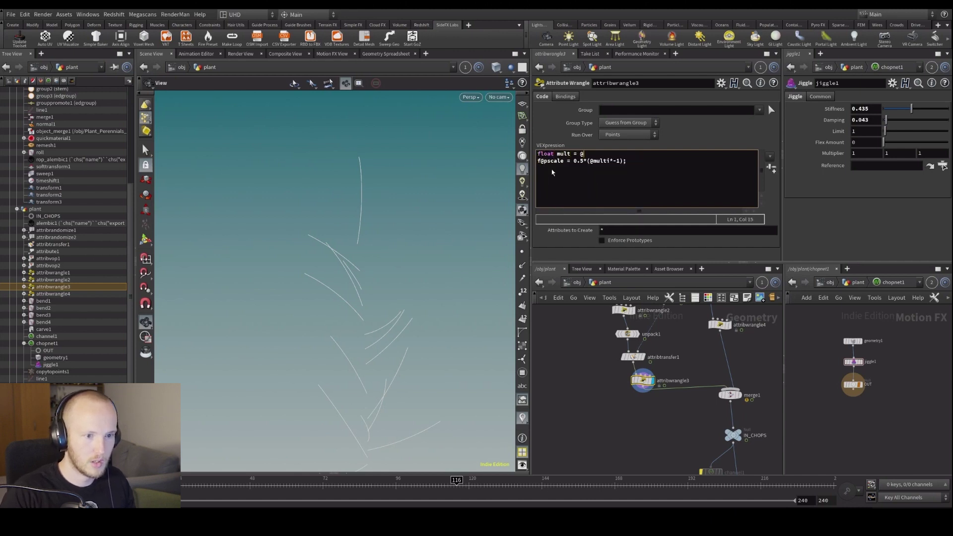
text( = ftr)
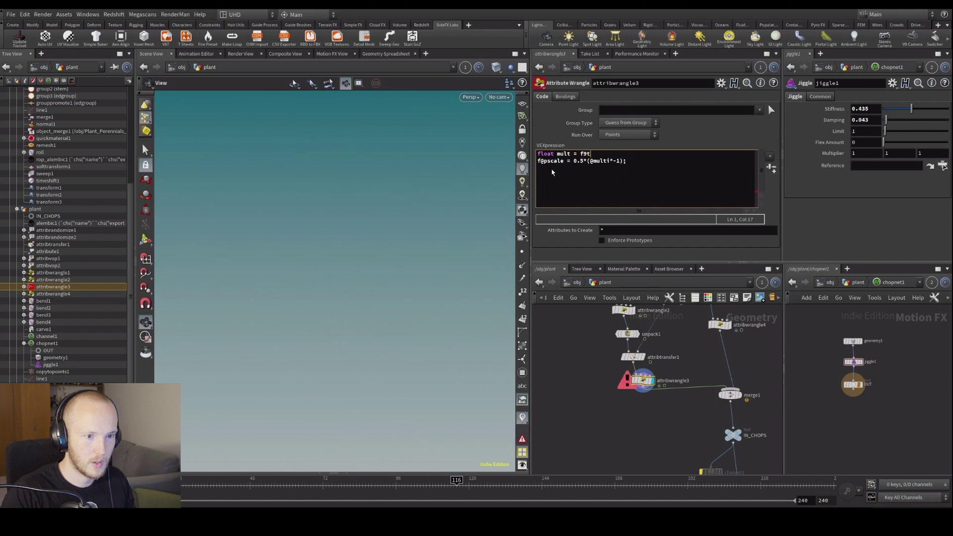
text(it01)
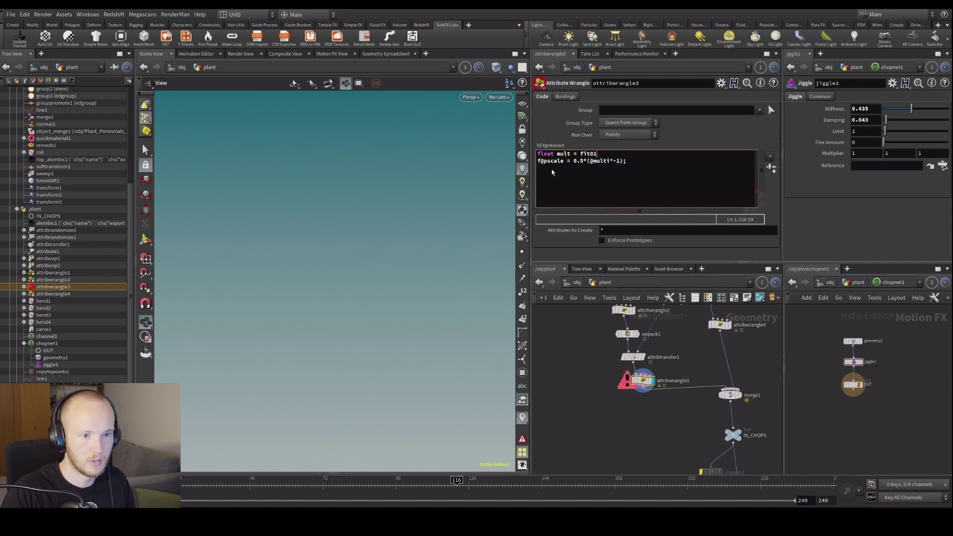
text((@multim)
text(;)
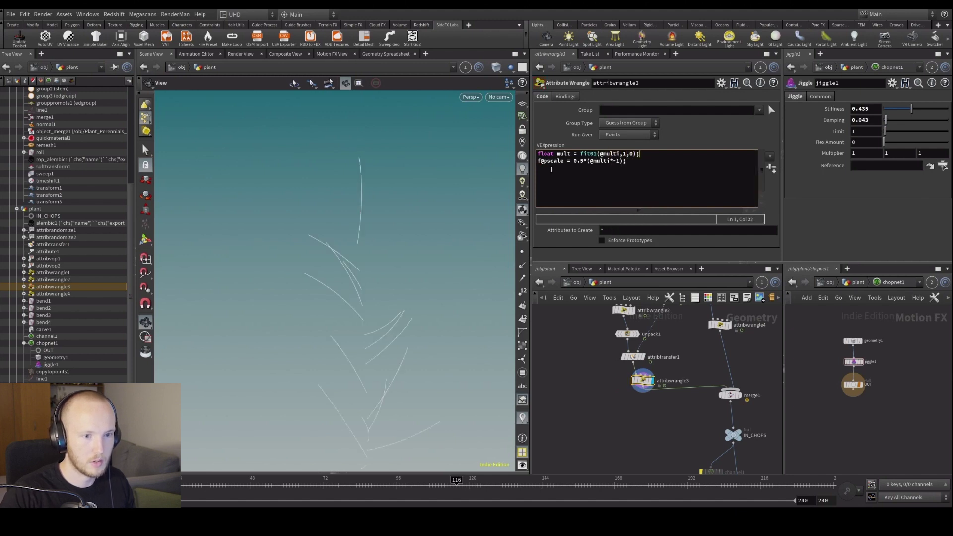
click(551, 170)
key(BackSpace)
key(BackSpace)
key(BackSpace)
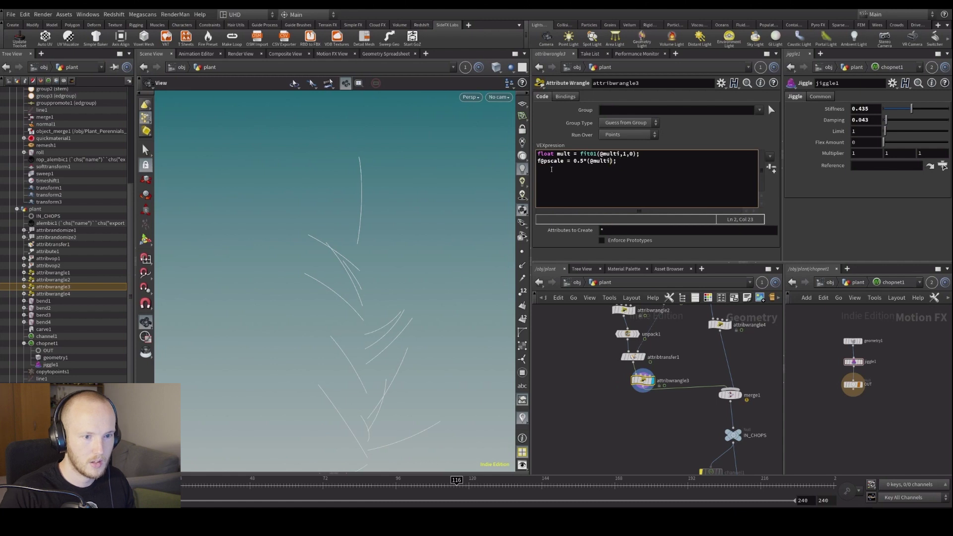
key(BackSpace)
key(BackSpace)
key(BackSpace)
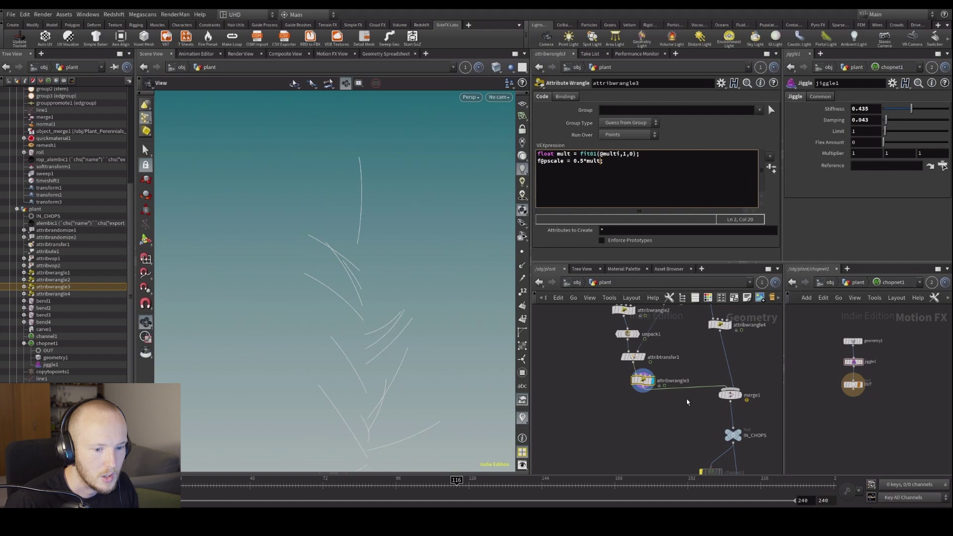
middle_drag(687, 402, 649, 443)
key(r)
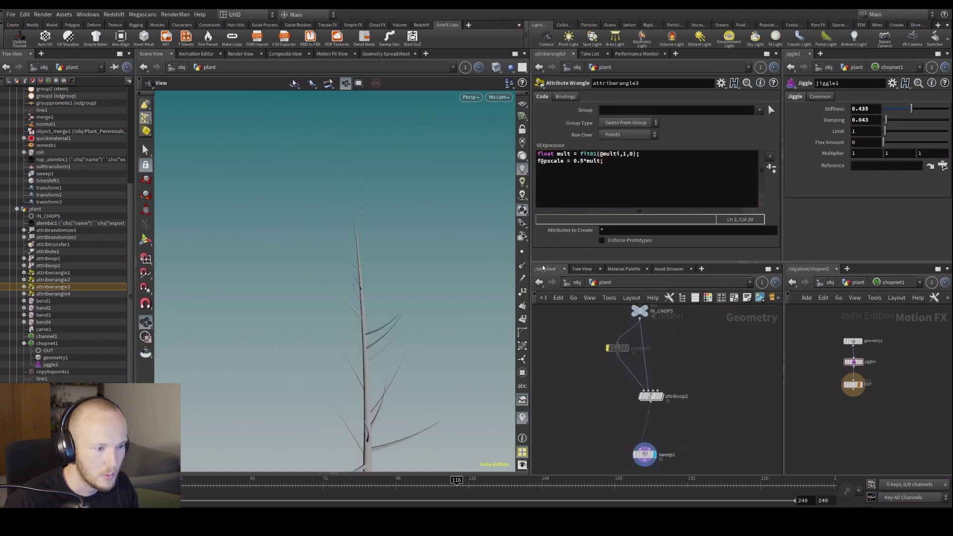
click(632, 155)
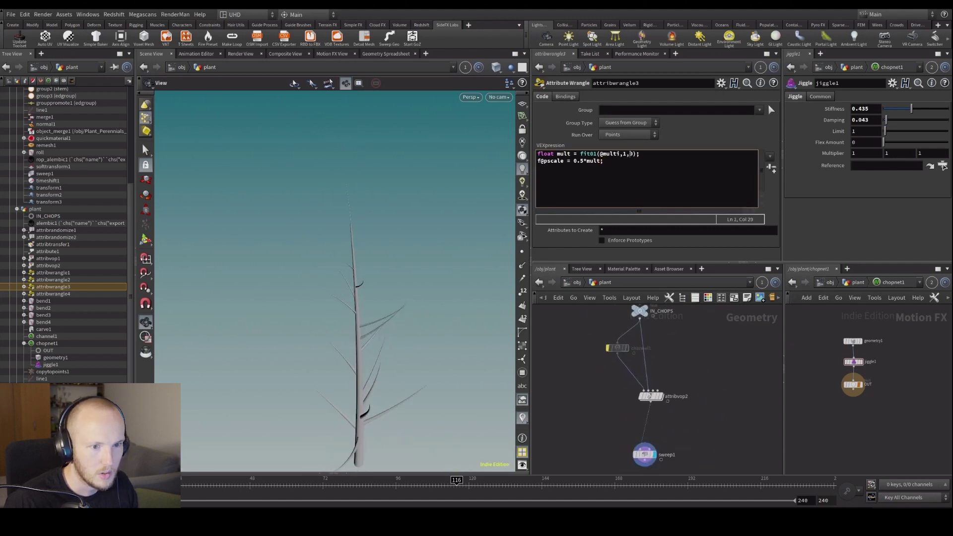
key(BackSpace)
text(.2)
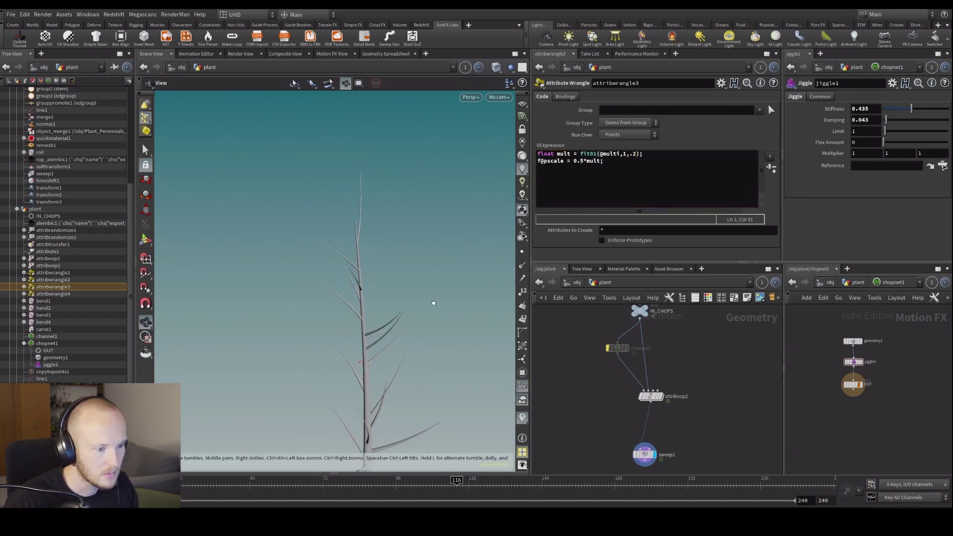
scroll(574, 404, down, 2)
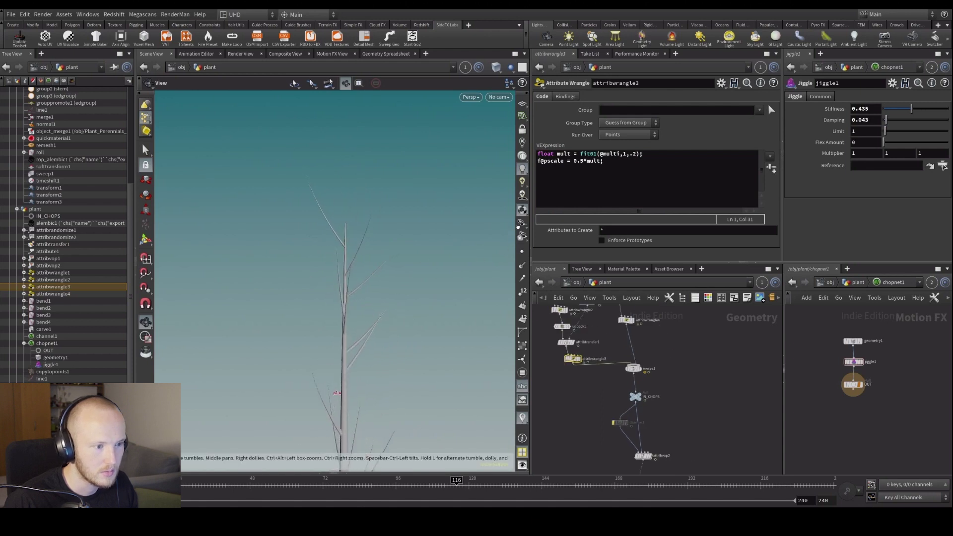
Drag the pscale node's Scale ramp end point to 0.1 to taper the stem tops.
middle_drag(563, 315, 610, 462)
middle_drag(658, 347, 670, 491)
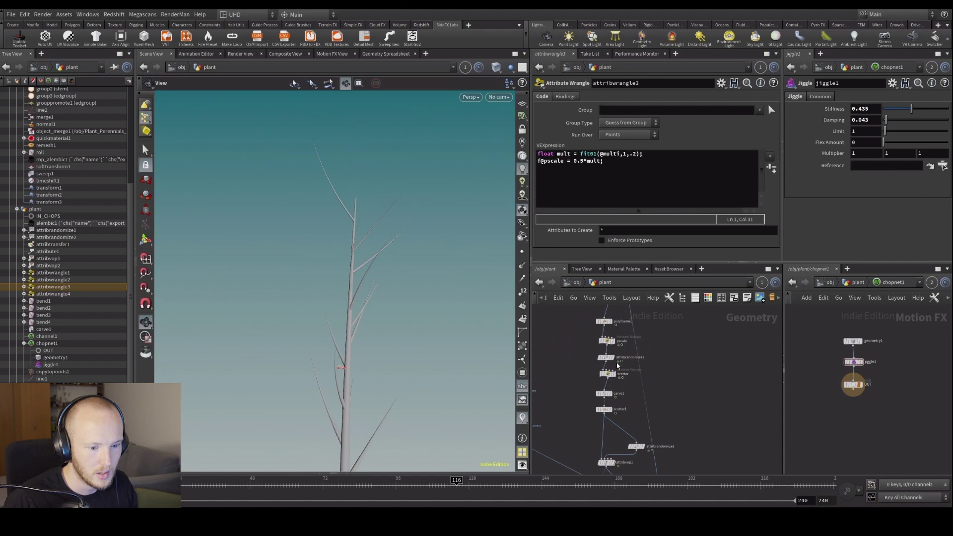
scroll(598, 334, up, 2)
click(608, 343)
scroll(744, 193, down, 4)
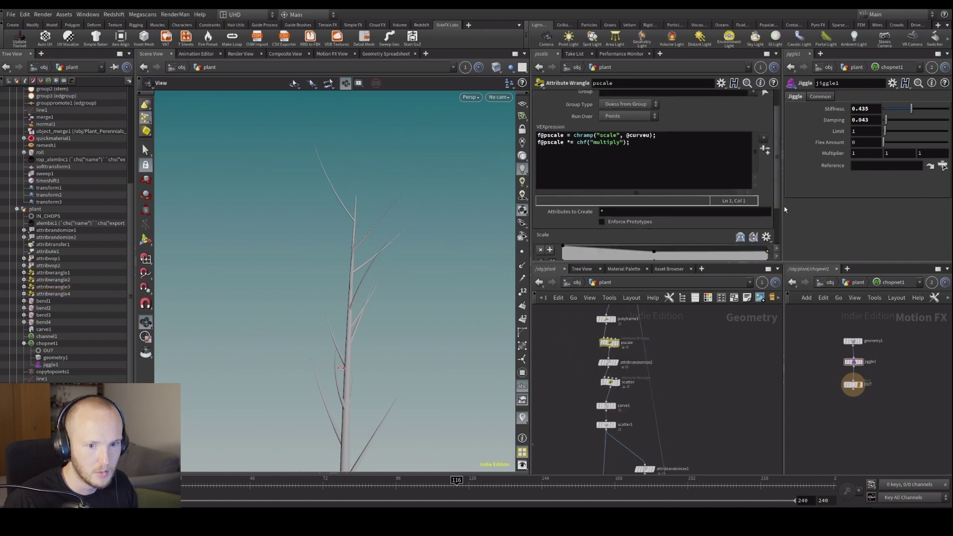
drag(768, 187, 768, 195)
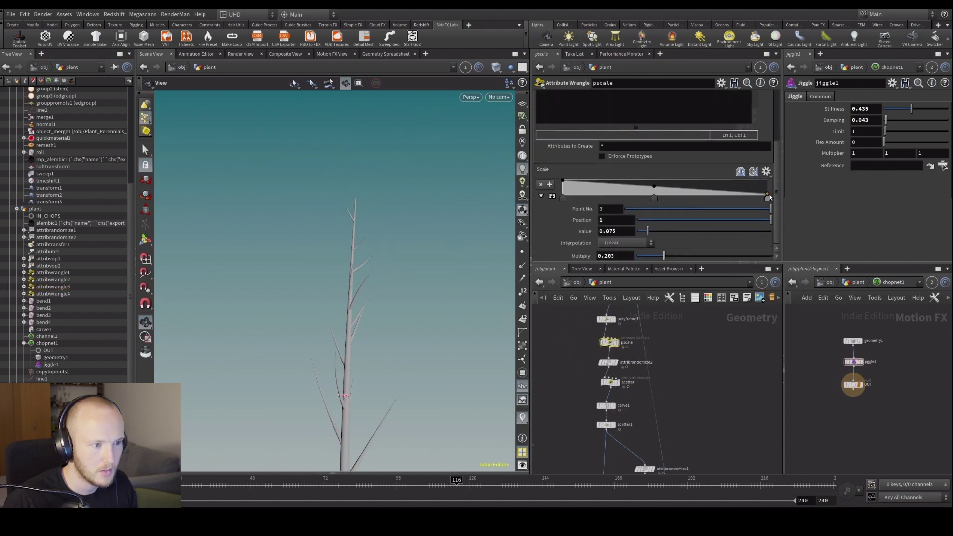
scroll(308, 376, down, 6)
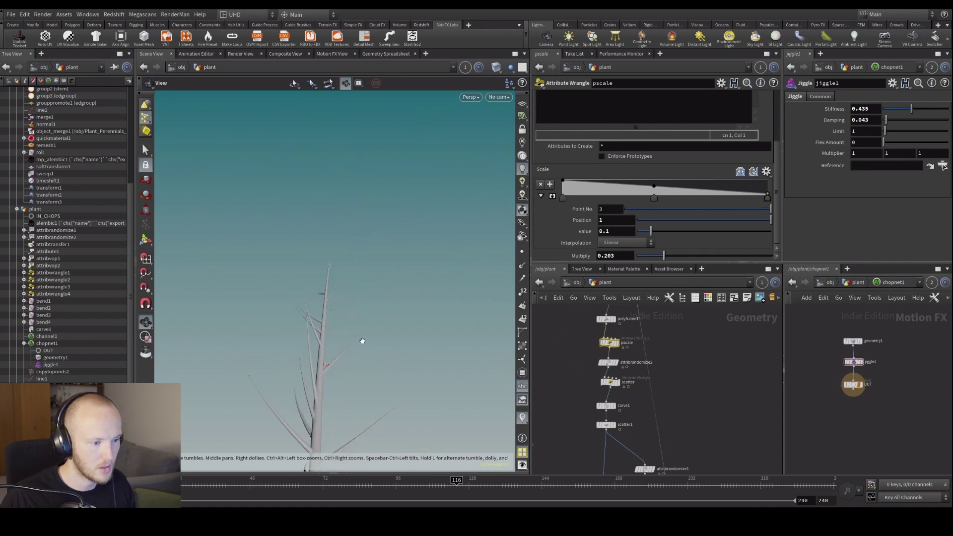
scroll(705, 397, down, 8)
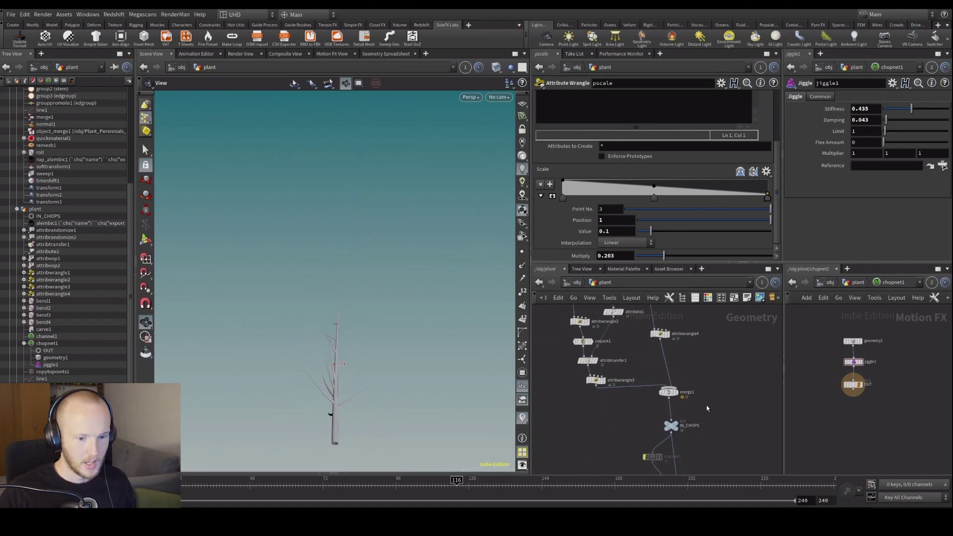
Select sweep1, reframe the plant, and scrub the growth from the start to frame 67.
click(650, 430)
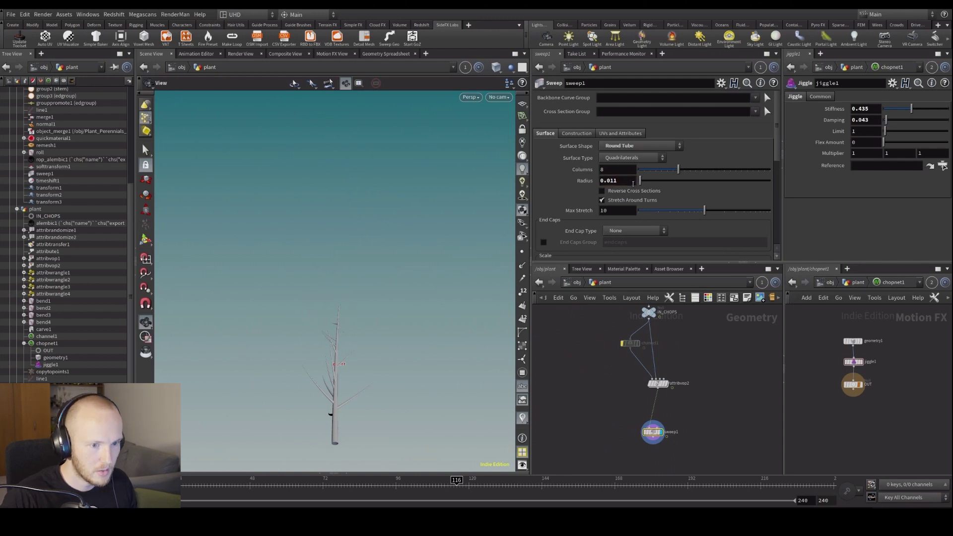
scroll(365, 369, up, 4)
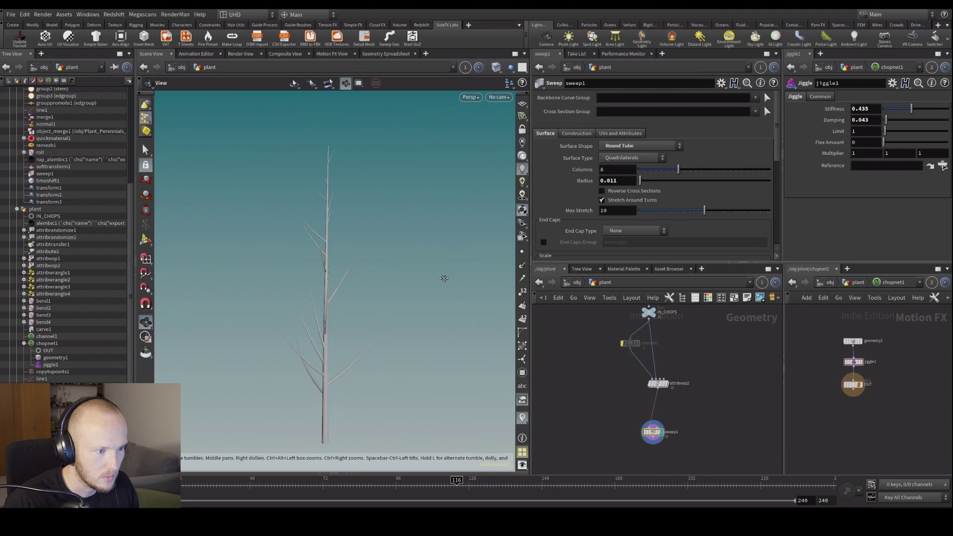
drag(442, 277, 450, 299)
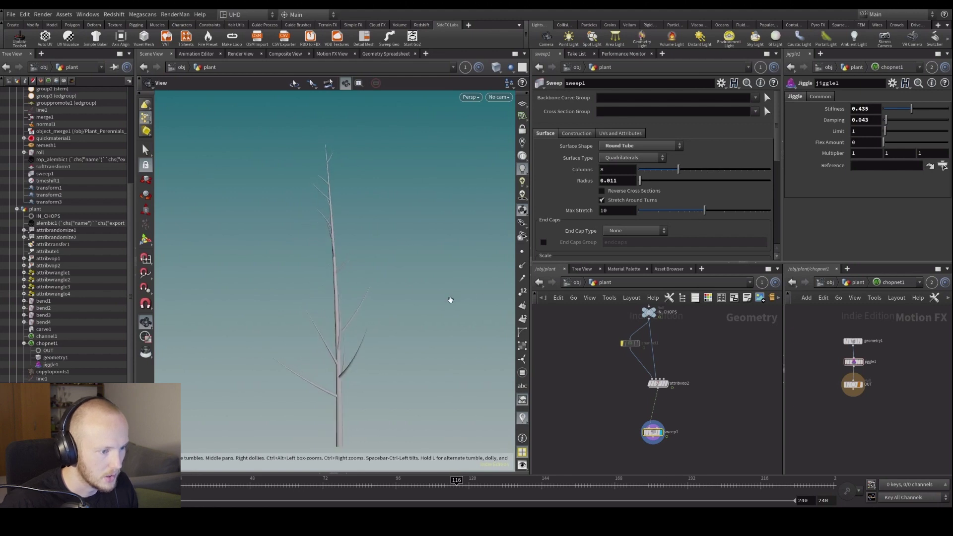
key(ctrl+Up)
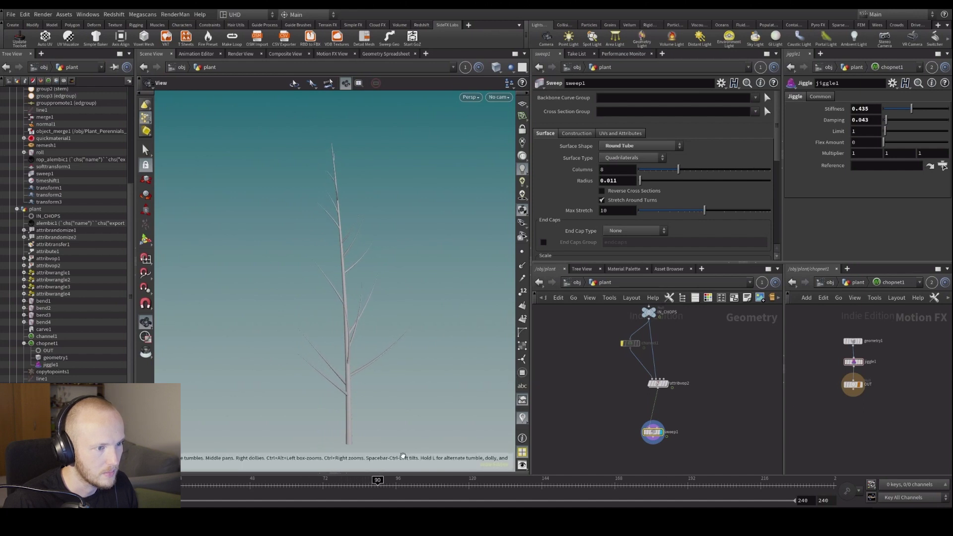
click(257, 489)
drag(257, 490, 308, 498)
scroll(605, 404, down, 5)
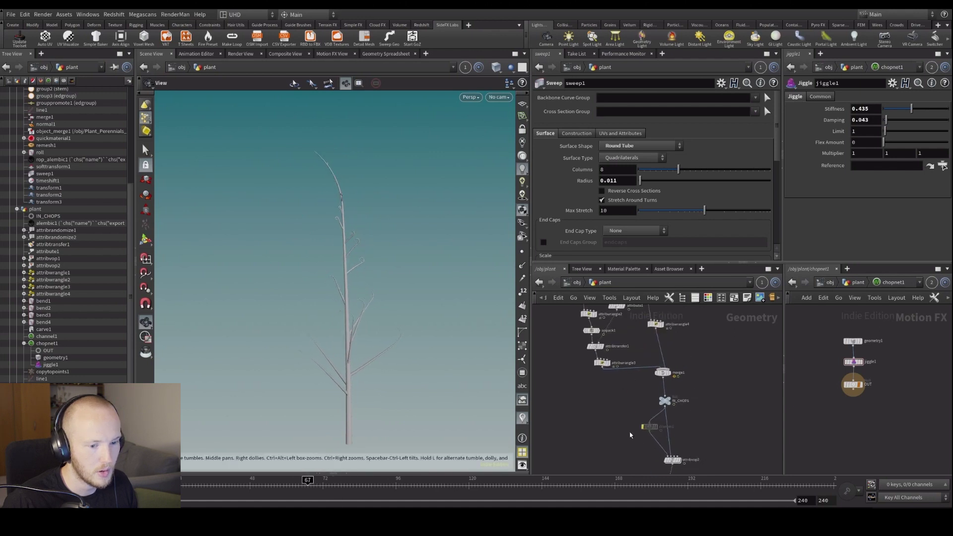
scroll(590, 394, up, 5)
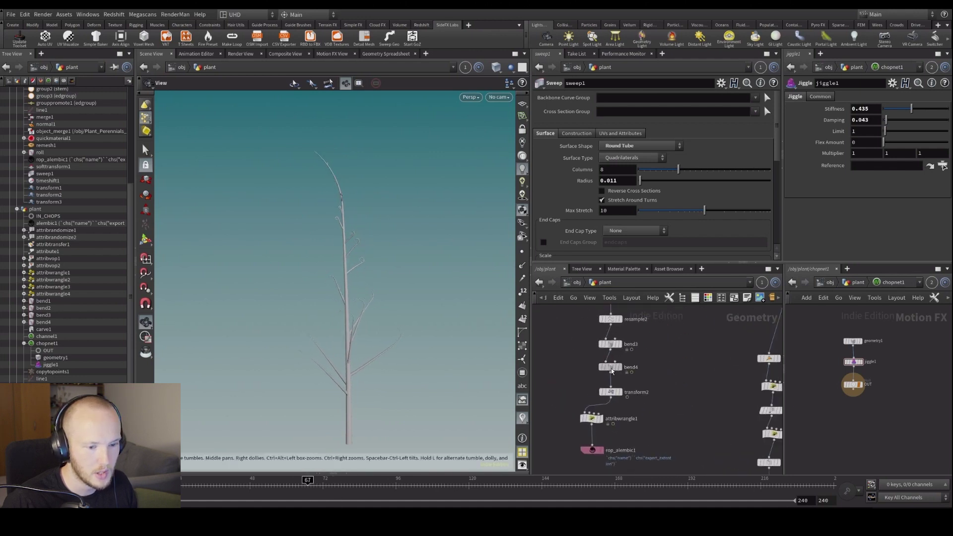
Move bend4's unfurl keys earlier to frames 16 and 48.
click(610, 366)
shift+click(625, 146)
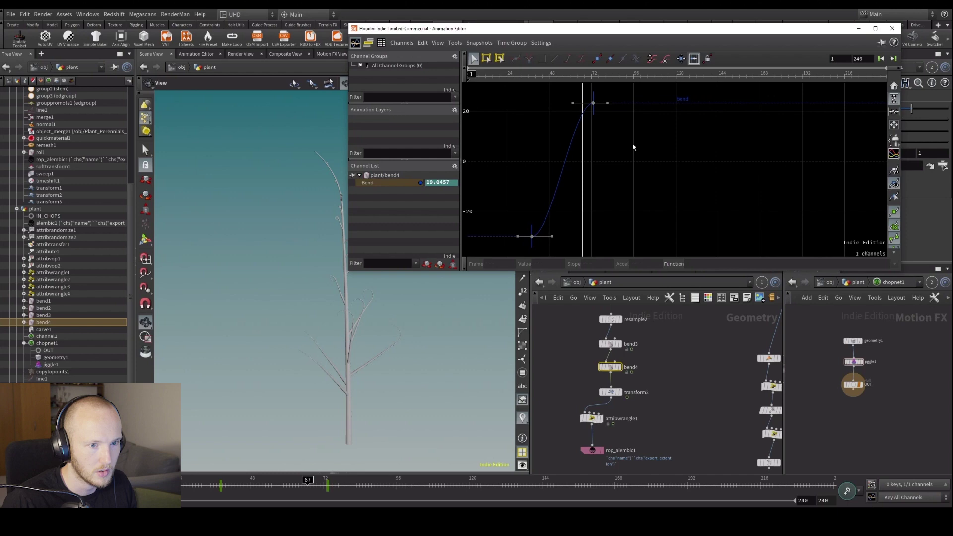
drag(502, 84, 526, 87)
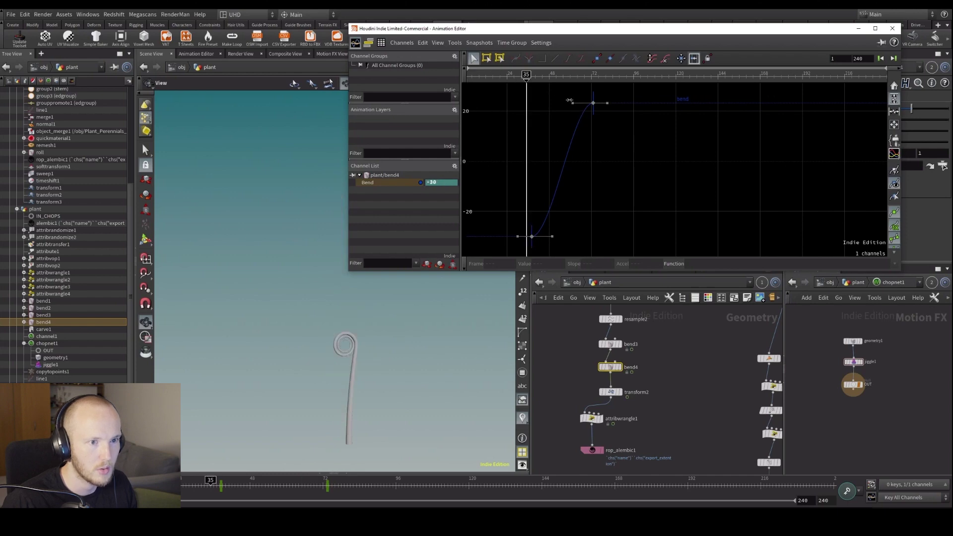
drag(532, 245, 491, 245)
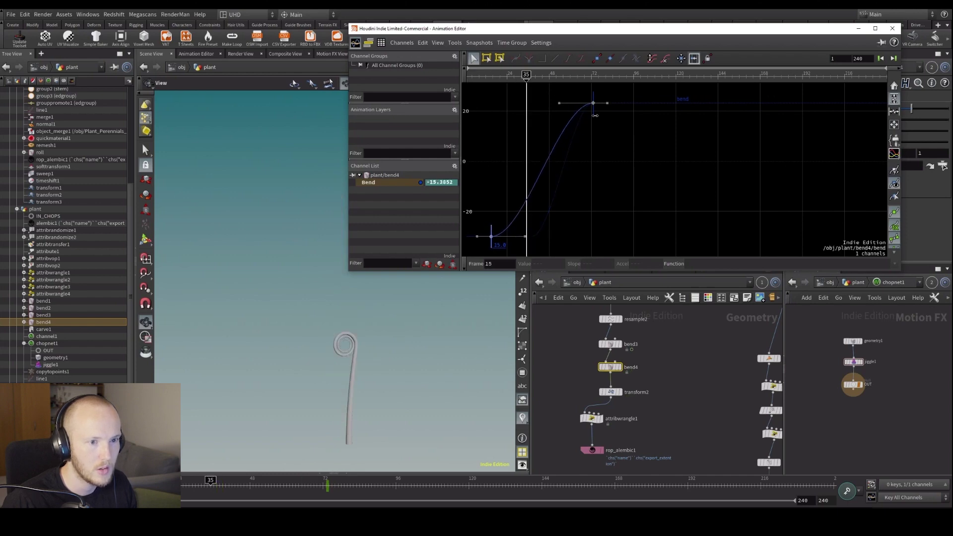
drag(593, 103, 549, 104)
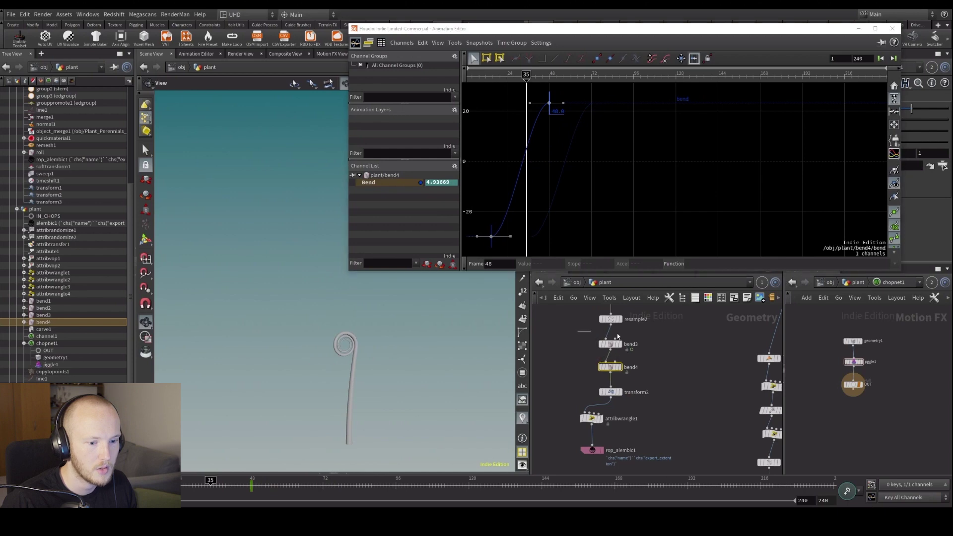
Slide bend3's keys near frame 75 earlier, select the alembic export node, and close the Animation Editor.
click(610, 344)
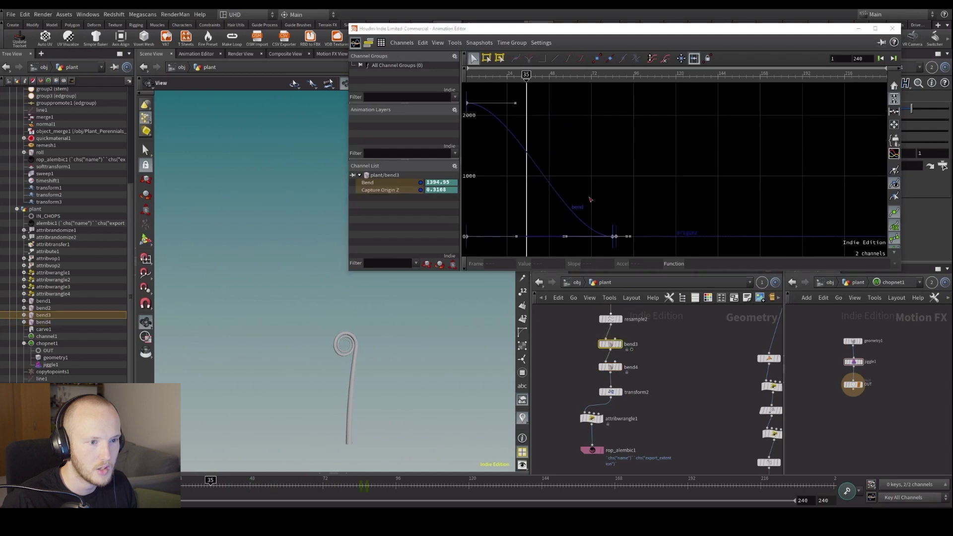
click(614, 239)
drag(615, 239, 544, 243)
click(610, 392)
middle_drag(563, 352, 567, 278)
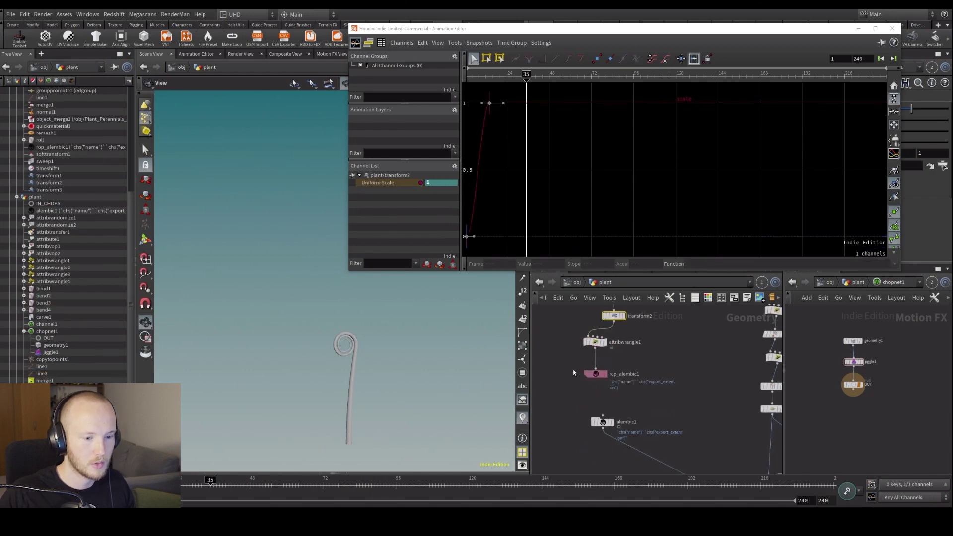
click(595, 374)
click(891, 28)
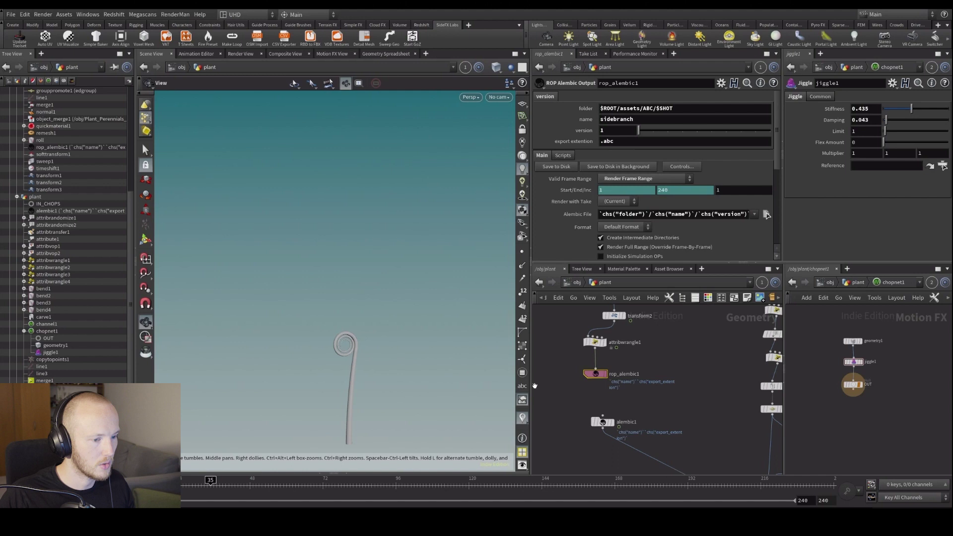
Select the alembic1 cached plant and return the timeline to frame 1.
click(603, 422)
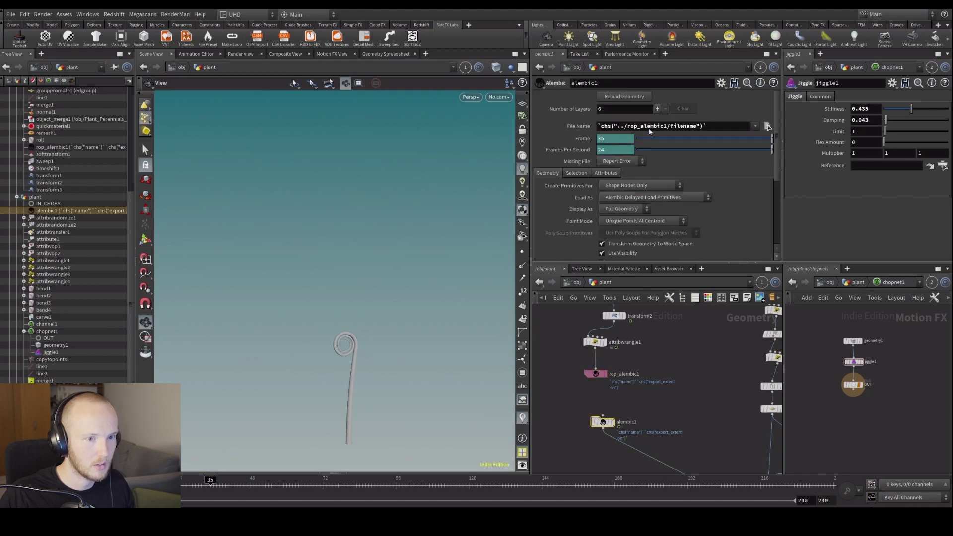
click(624, 96)
middle_drag(691, 435, 617, 330)
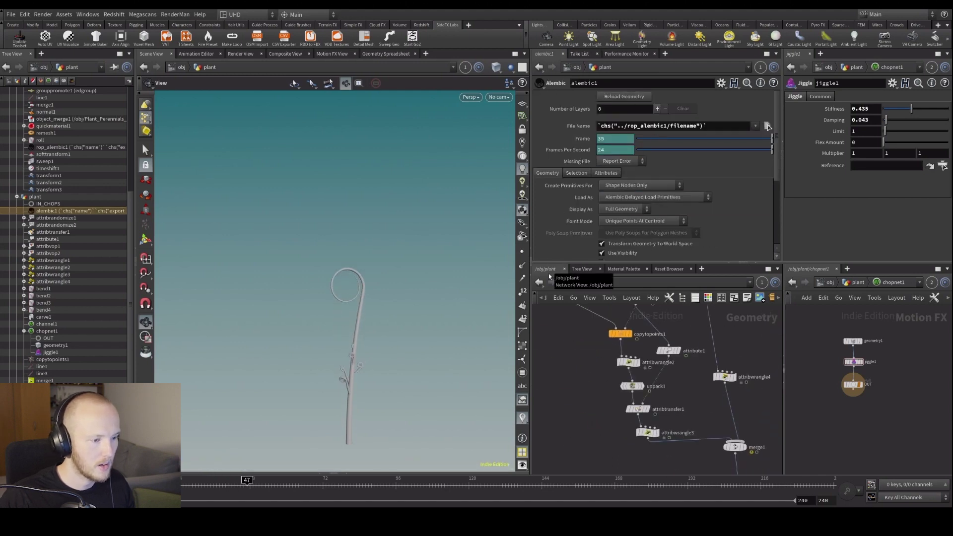
key(ctrl+Up)
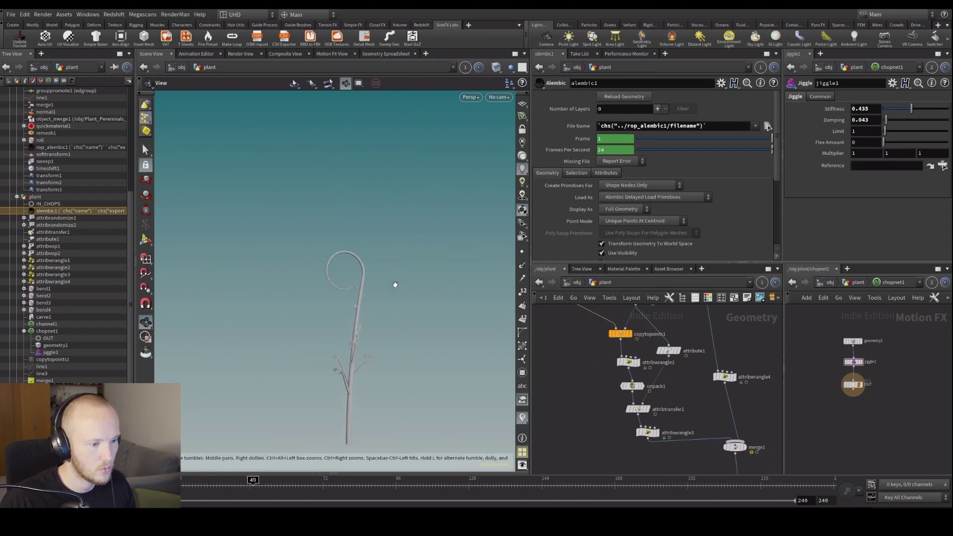
Bring the nodes below merge1 into view and select attribwrangle2 to show its growth code.
scroll(564, 435, down, 2)
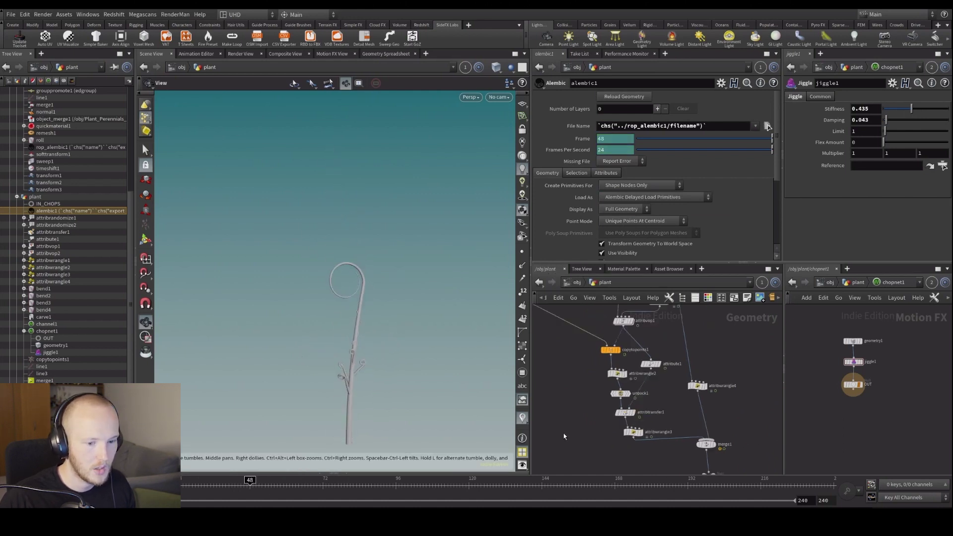
middle_drag(610, 443, 592, 367)
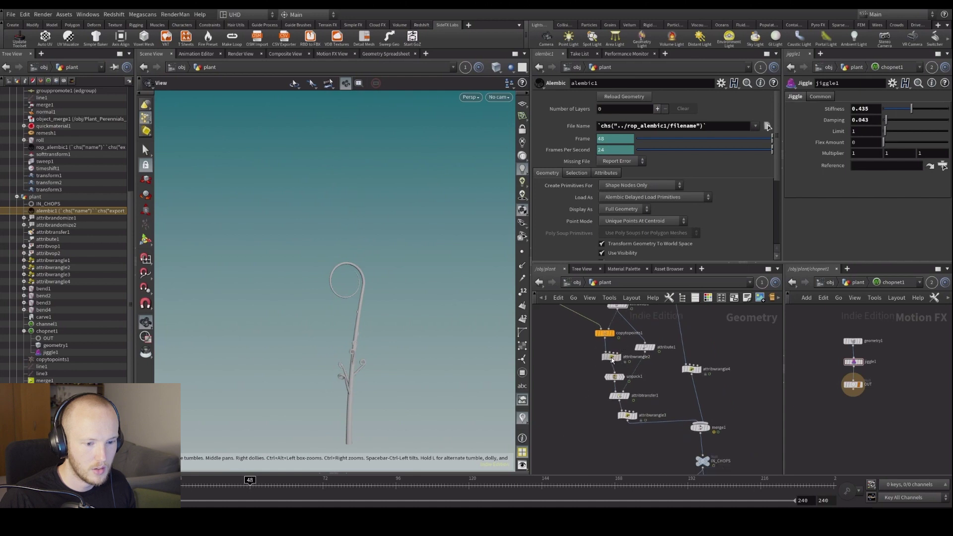
click(612, 357)
Edit the third line of the growth code and step through the animation to check the tips.
click(591, 168)
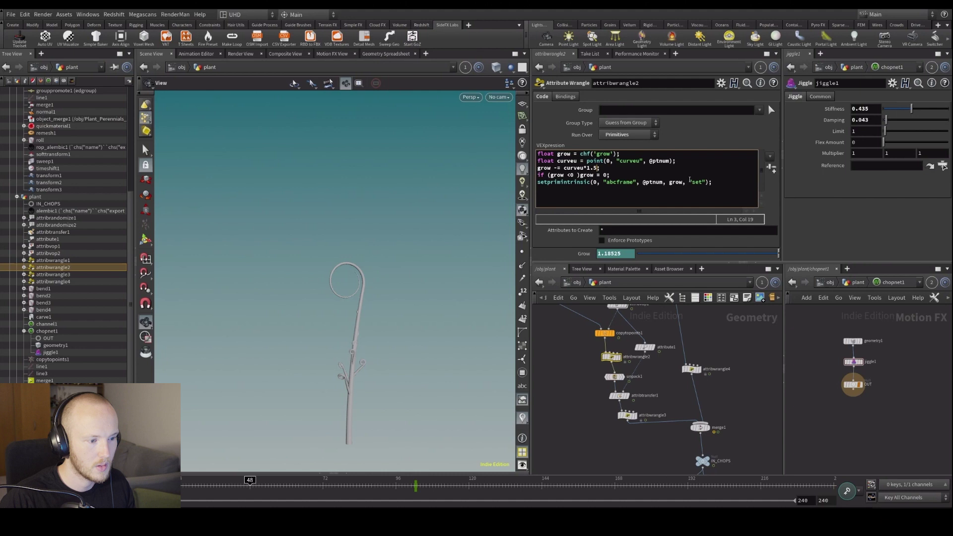
key(Up)
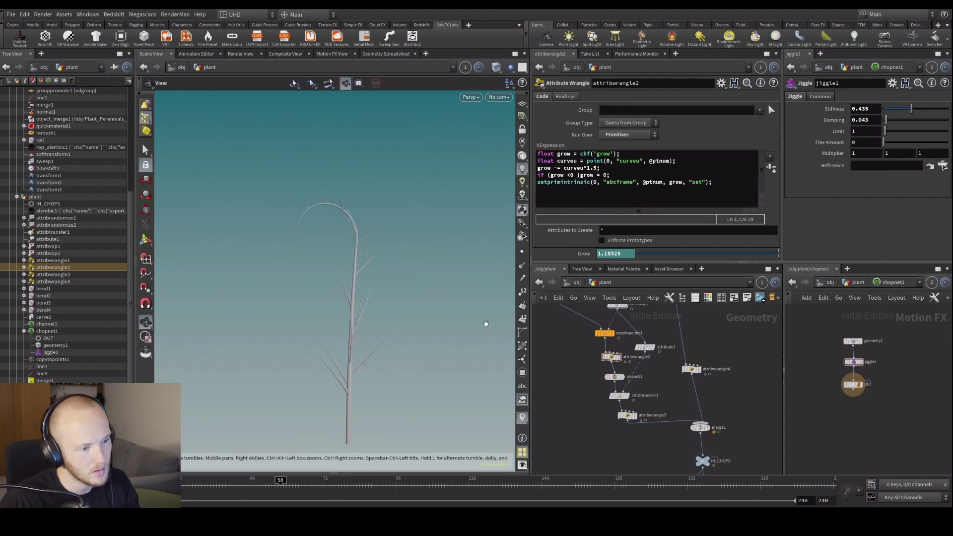
key(Down)
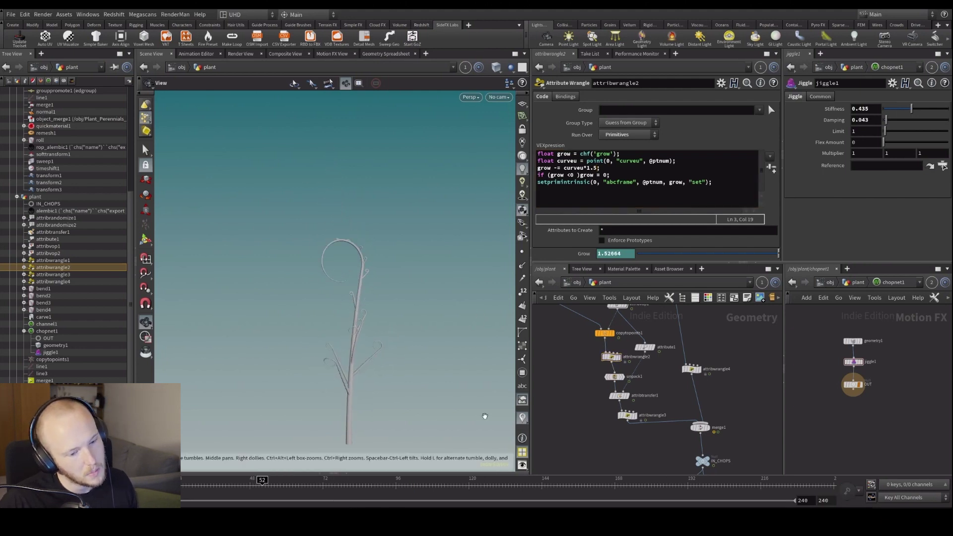
scroll(695, 375, down, 3)
scroll(828, 349, up, 2)
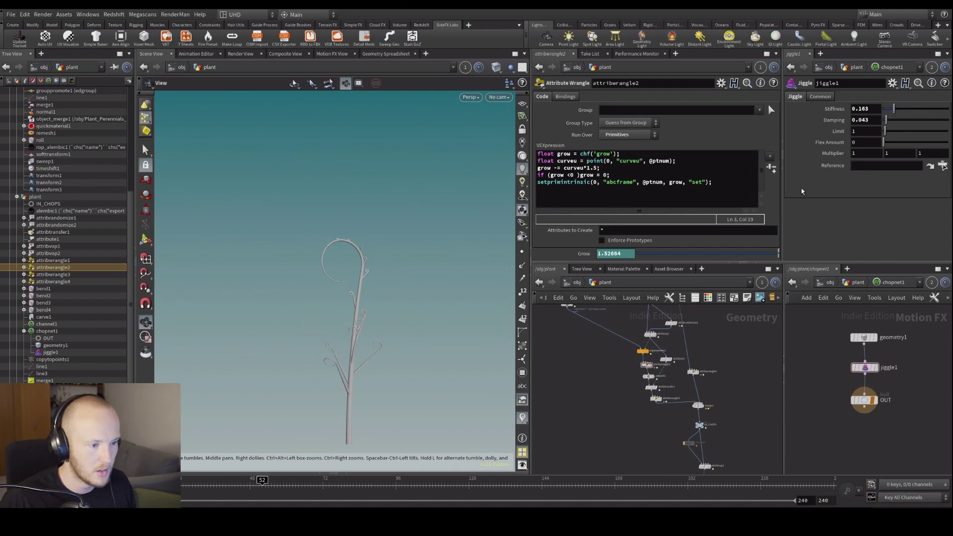
Replay the growth from frame 1, scrub back to about frame 42, and play again.
key(ctrl+Up)
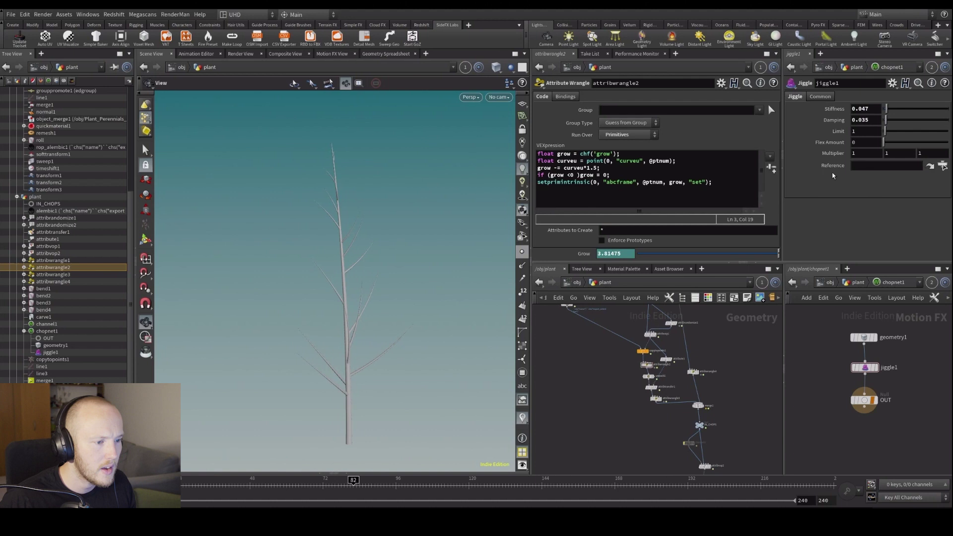
key(ctrl+Up)
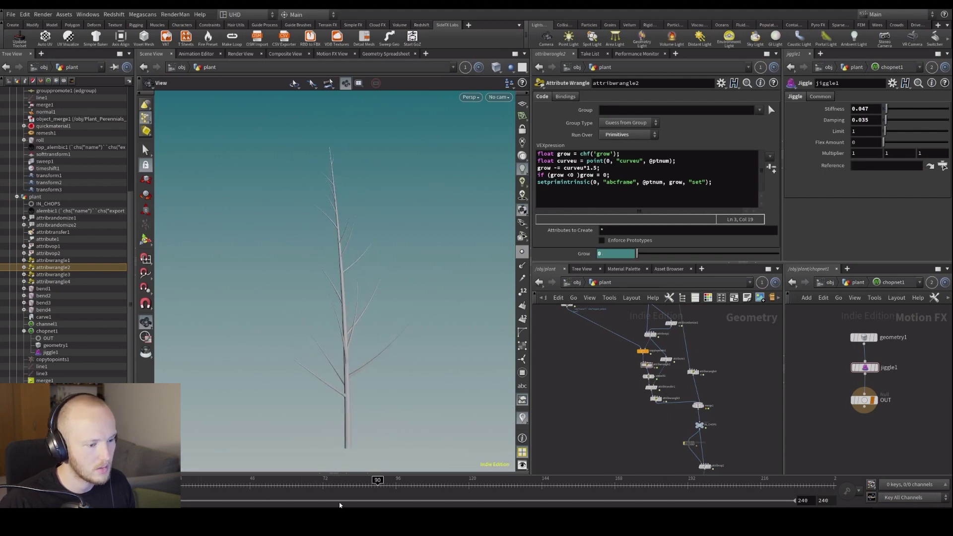
click(275, 496)
drag(275, 496, 232, 484)
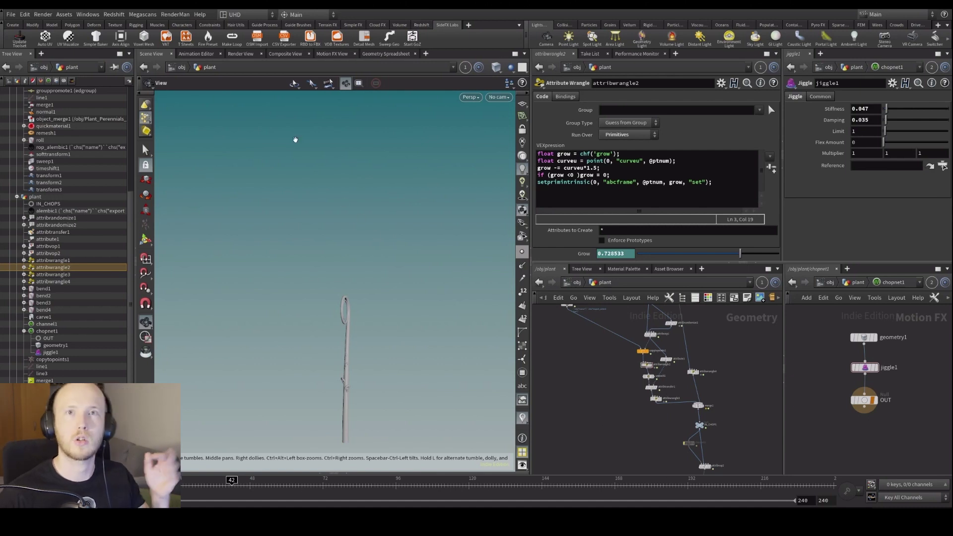
key(Up)
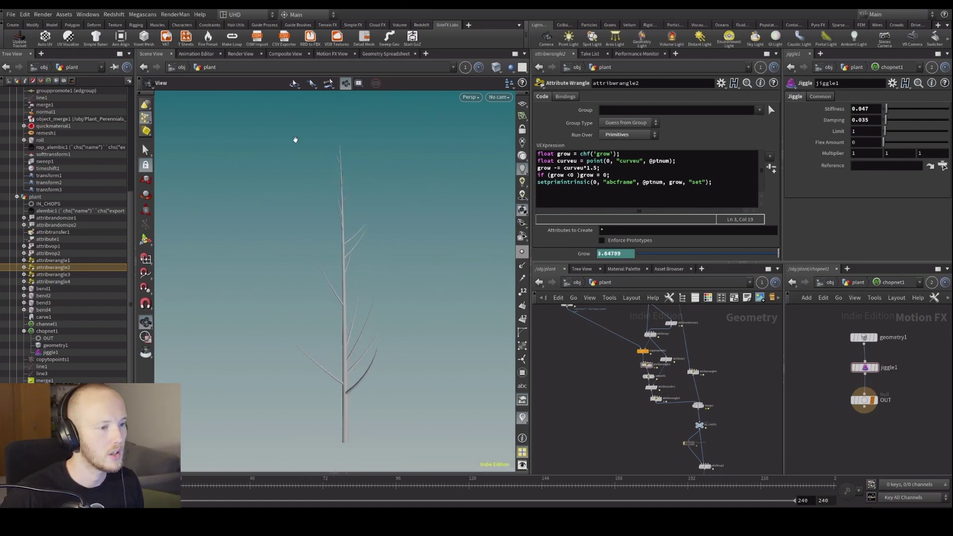
key(ctrl+Left)
key(Up)
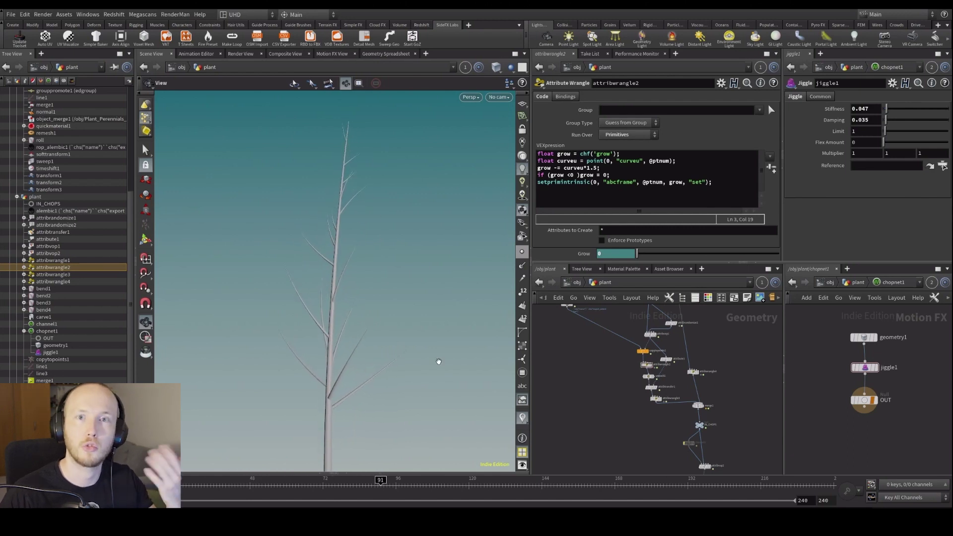
Stop playback at frame 82 and enable Compute UVs on sweep1's UVs and Attributes tab.
click(353, 482)
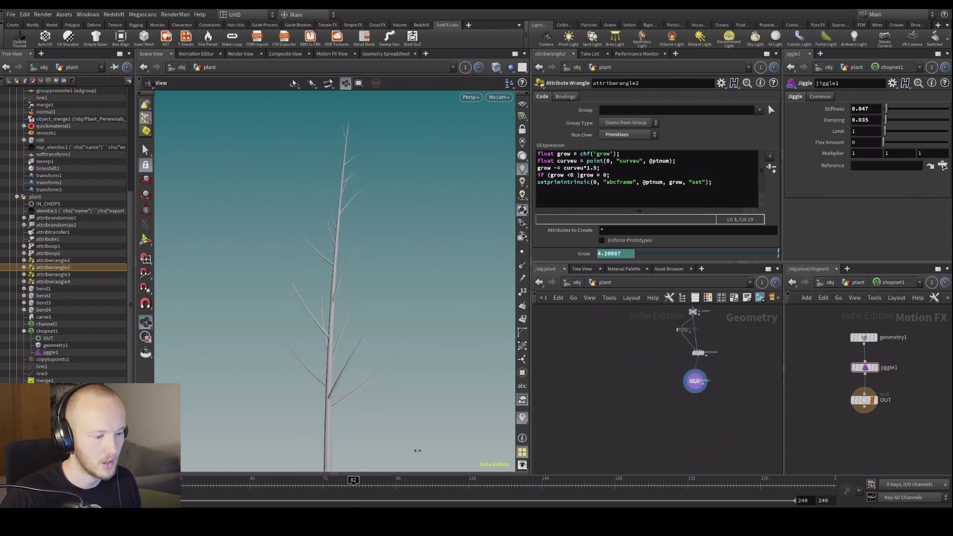
middle_drag(636, 438, 620, 394)
click(640, 374)
click(621, 138)
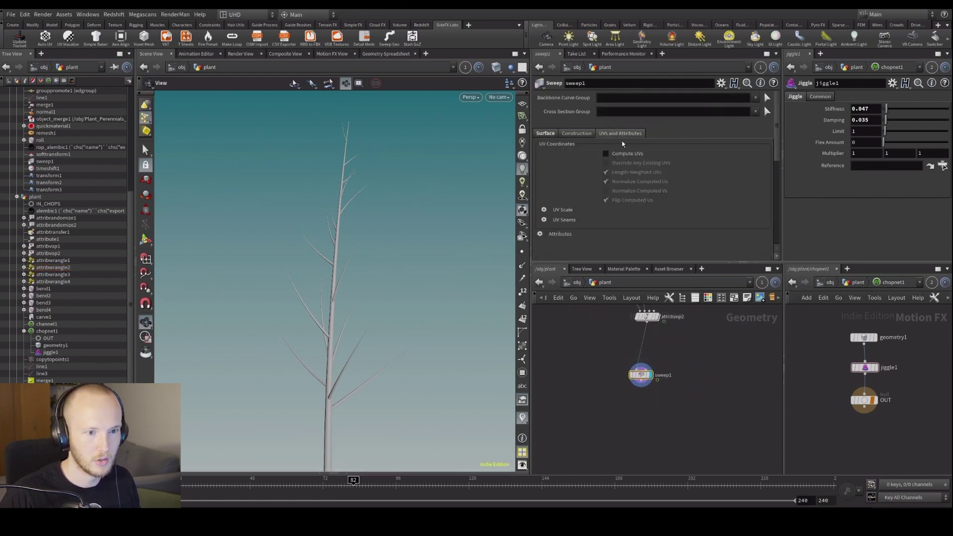
click(606, 154)
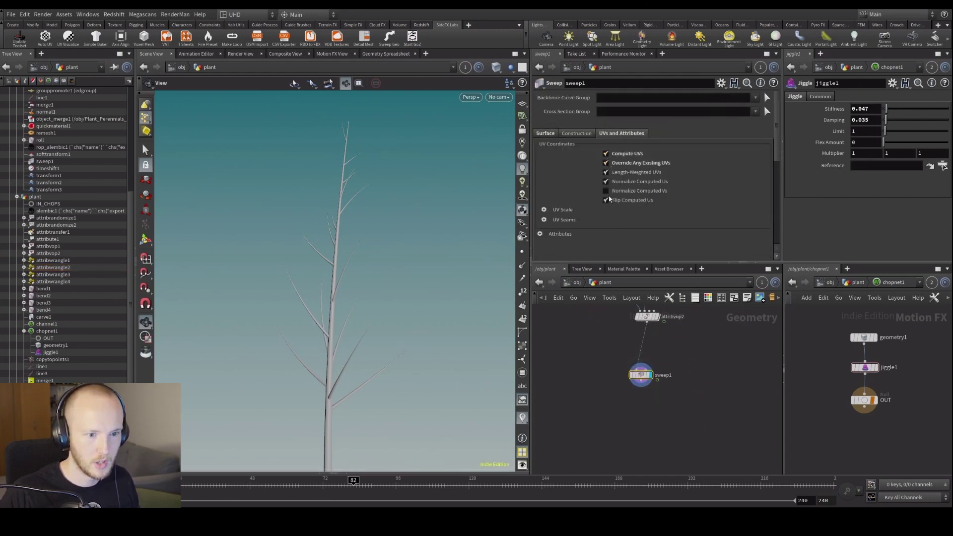
middle_drag(628, 372, 603, 356)
Add a UV Quick Shade node under sweep1, orbit the view, and replay the growth from frame 1.
key(Tab)
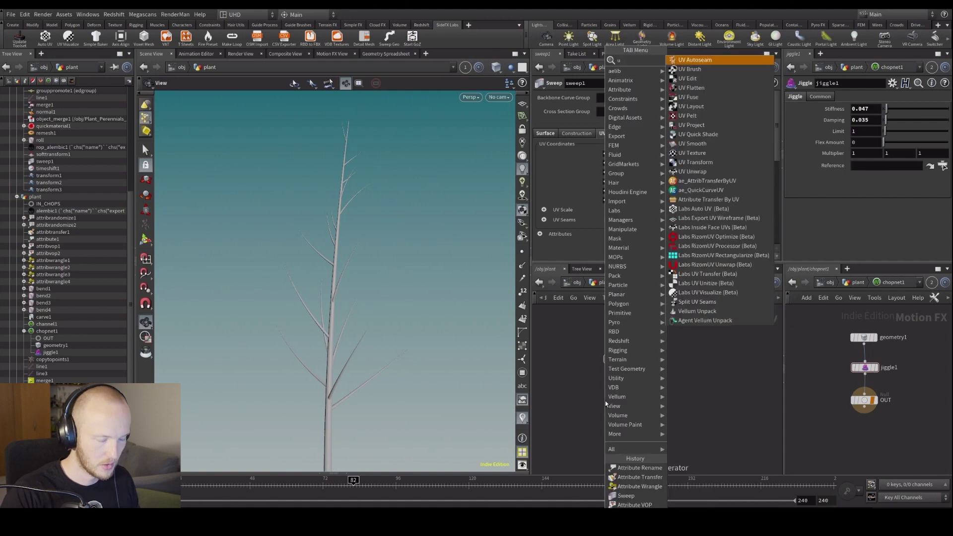
click(695, 60)
drag(441, 336, 409, 284)
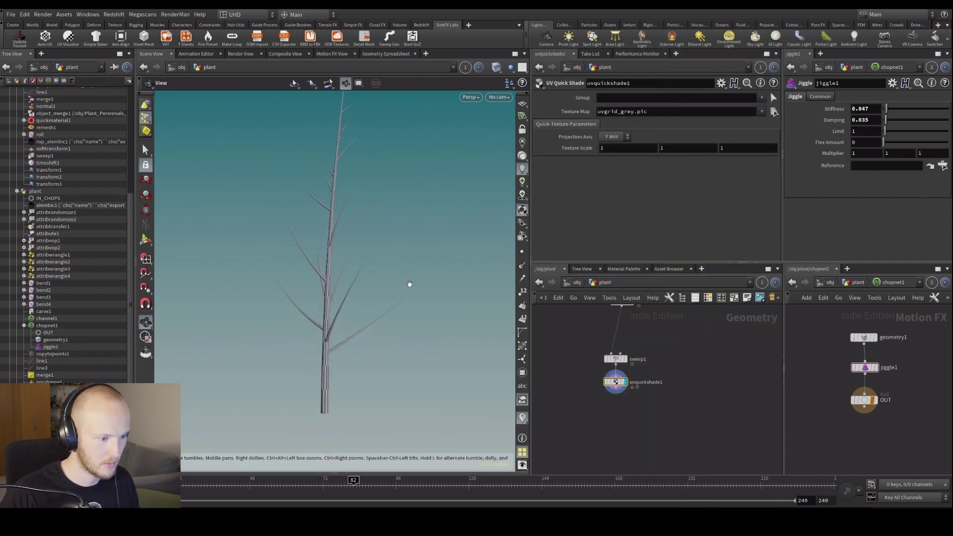
key(ctrl+Up)
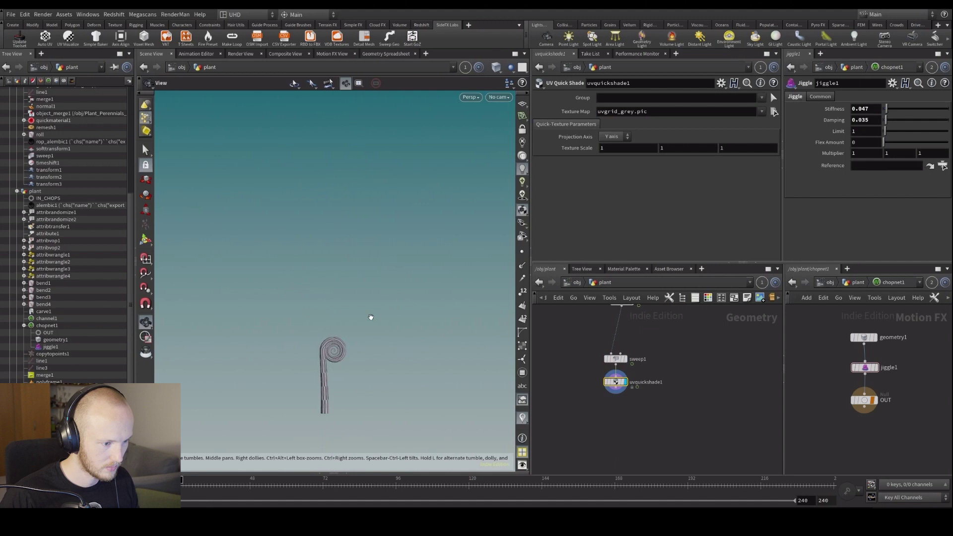